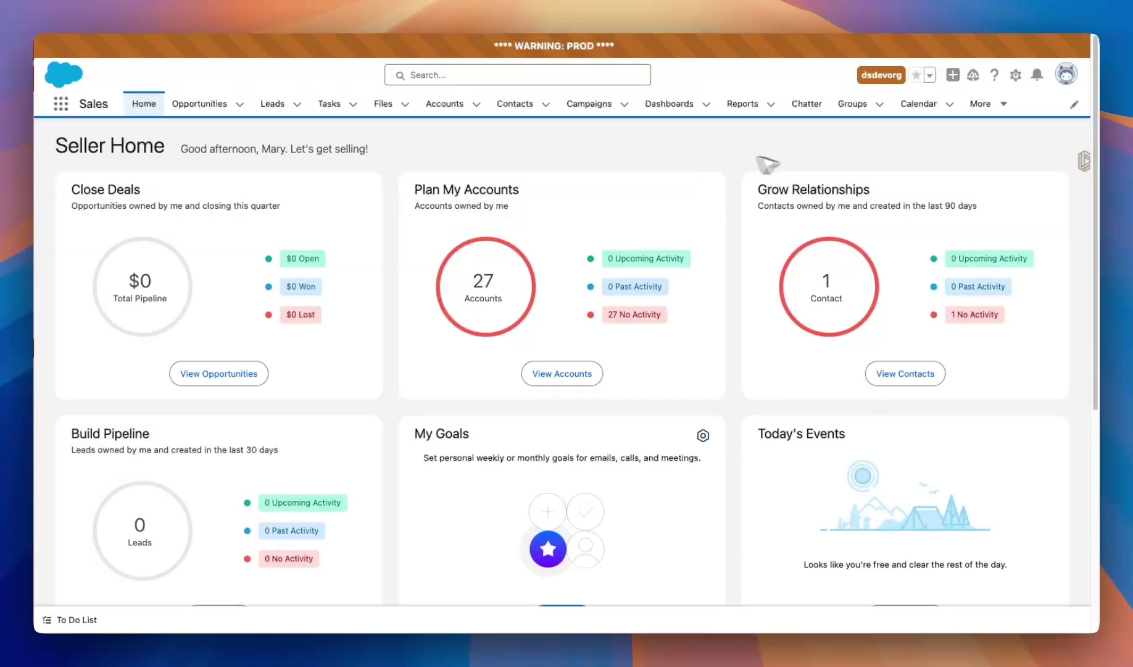
Step: Review the UI Enhancements options, including Quick Searcher, in the devorg connection settings of Brobench and cancel without saving
click(1084, 163)
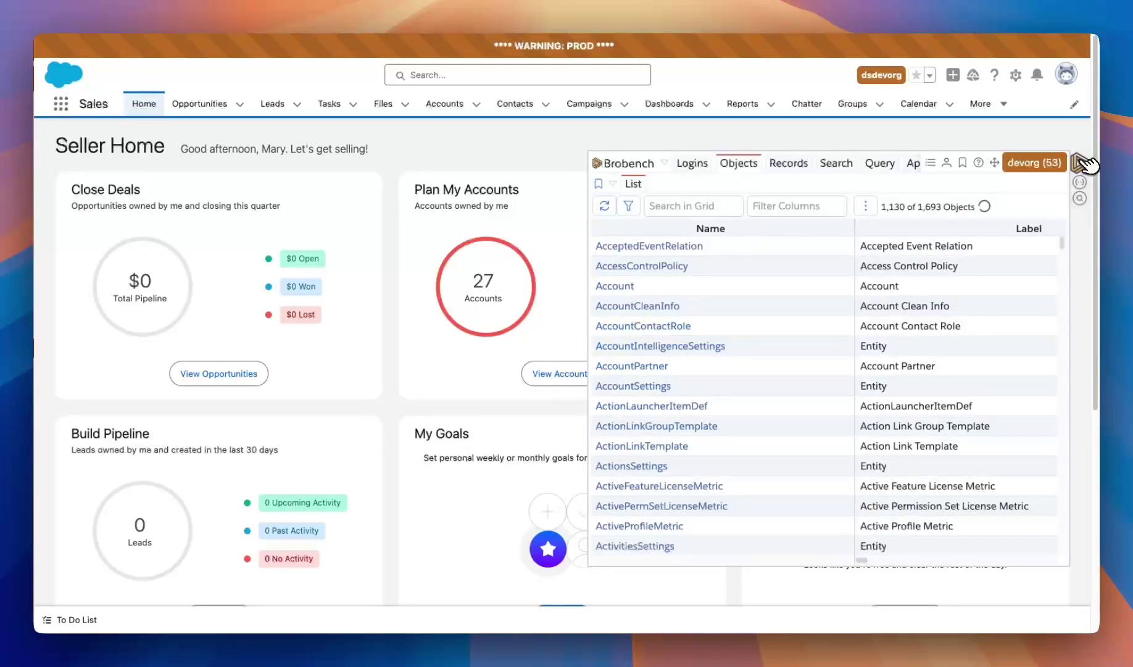
click(1035, 162)
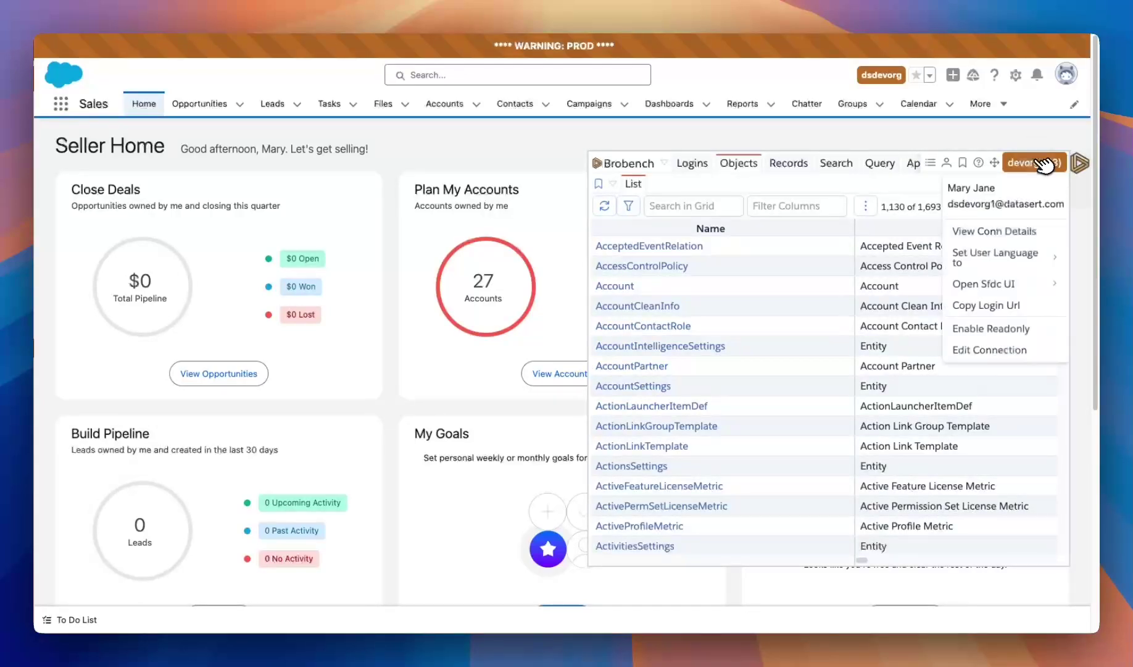
click(1015, 348)
scroll(782, 369, down, 2)
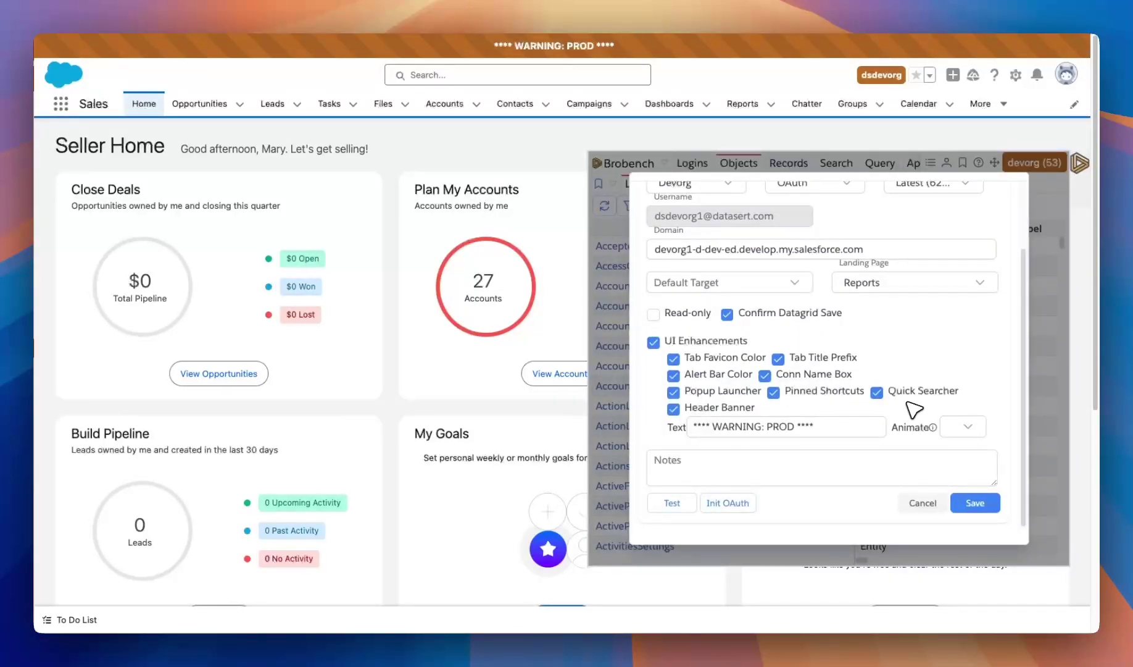
click(923, 503)
click(1081, 171)
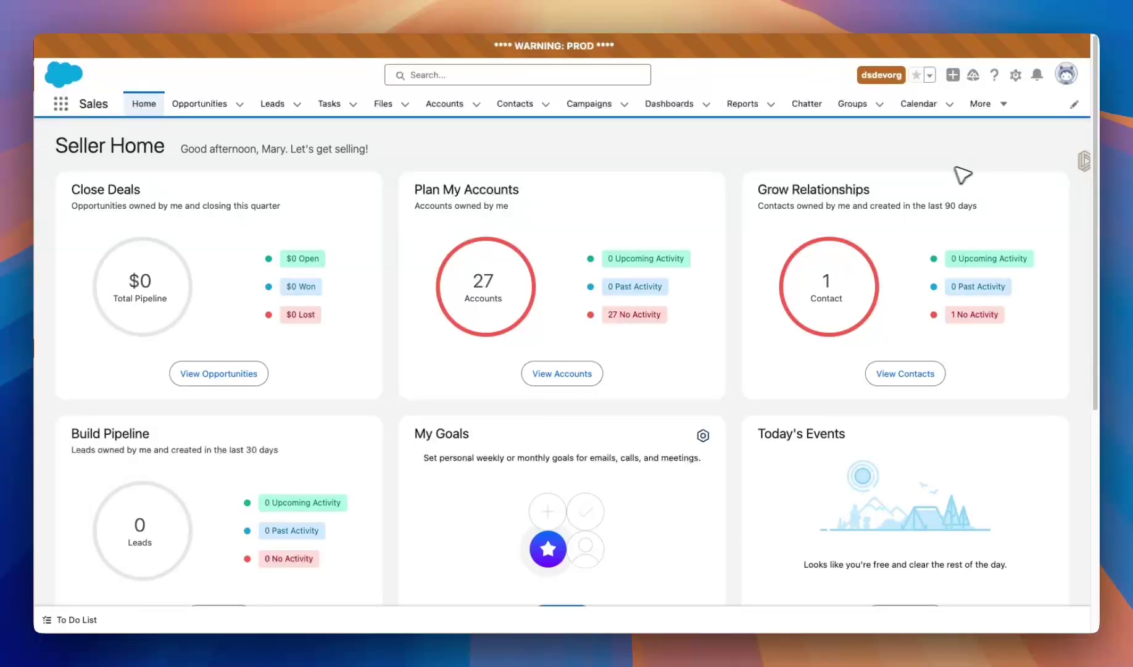
Step: Refresh the Brobench quick searcher's index with the "refresh" command and clear the search text
click(592, 146)
key(super+shift+space)
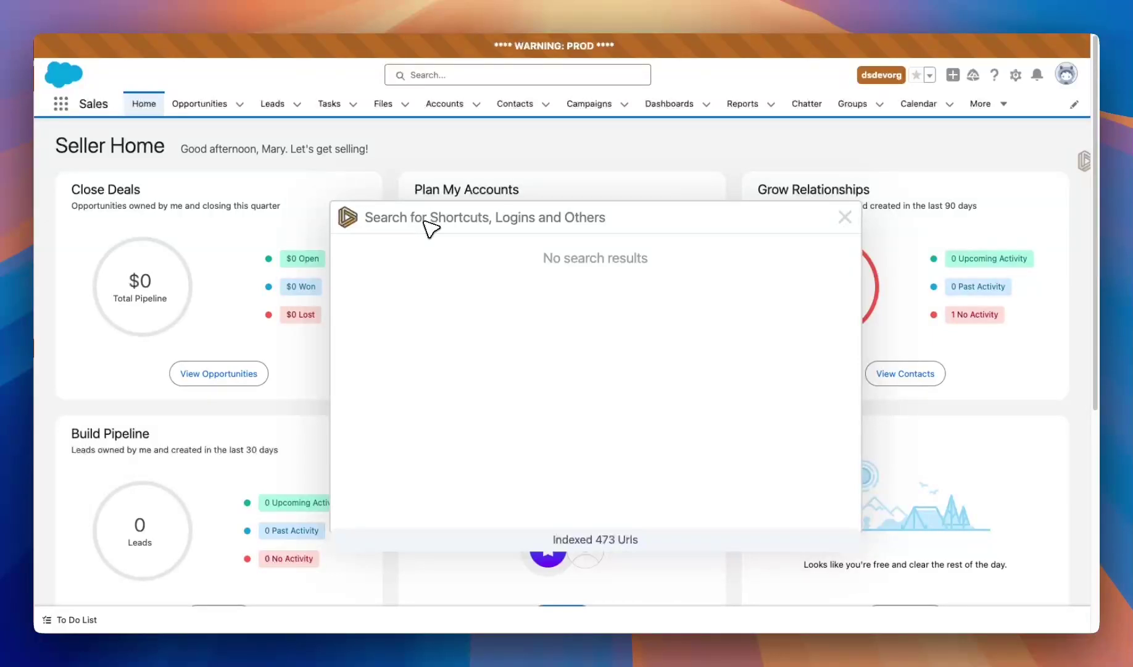
text(refresh)
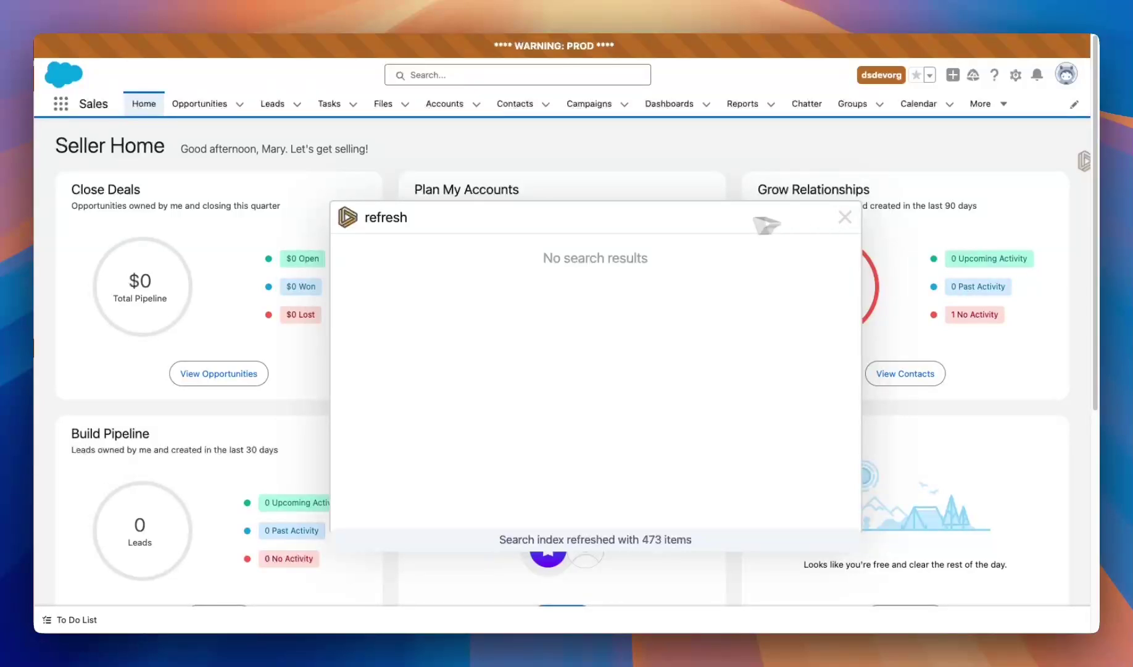
key(super+a)
key(BackSpace)
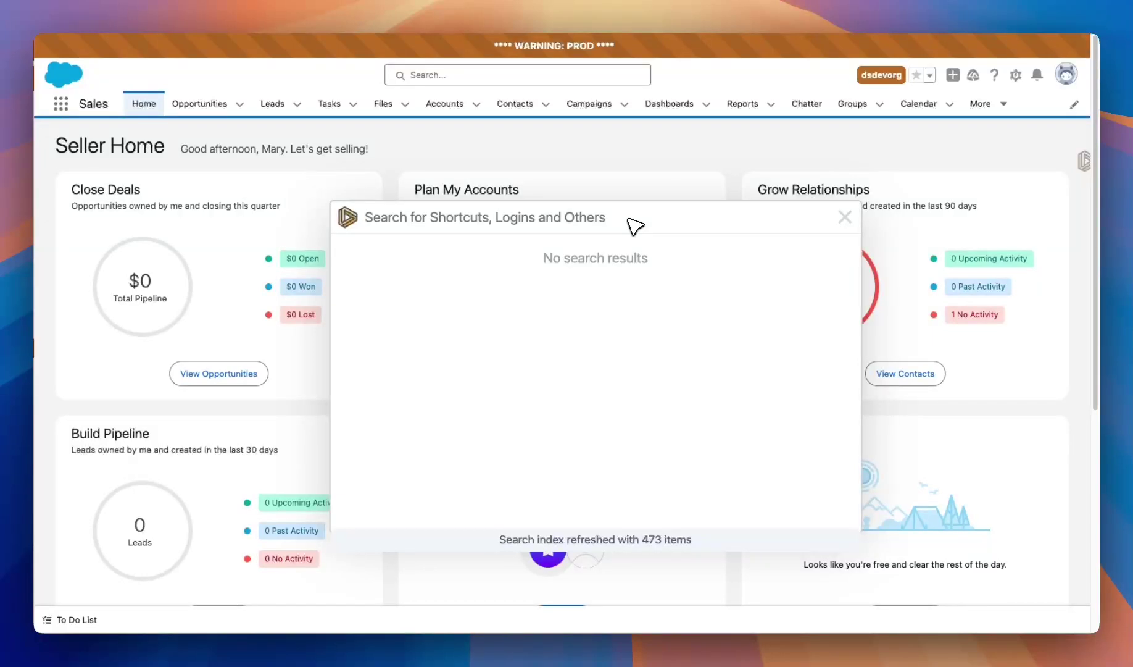
Step: Find "bulk" in the quick searcher, open the Bulk Data Load Jobs setup page and dismiss the My Service Journey pop-up
text(bulk)
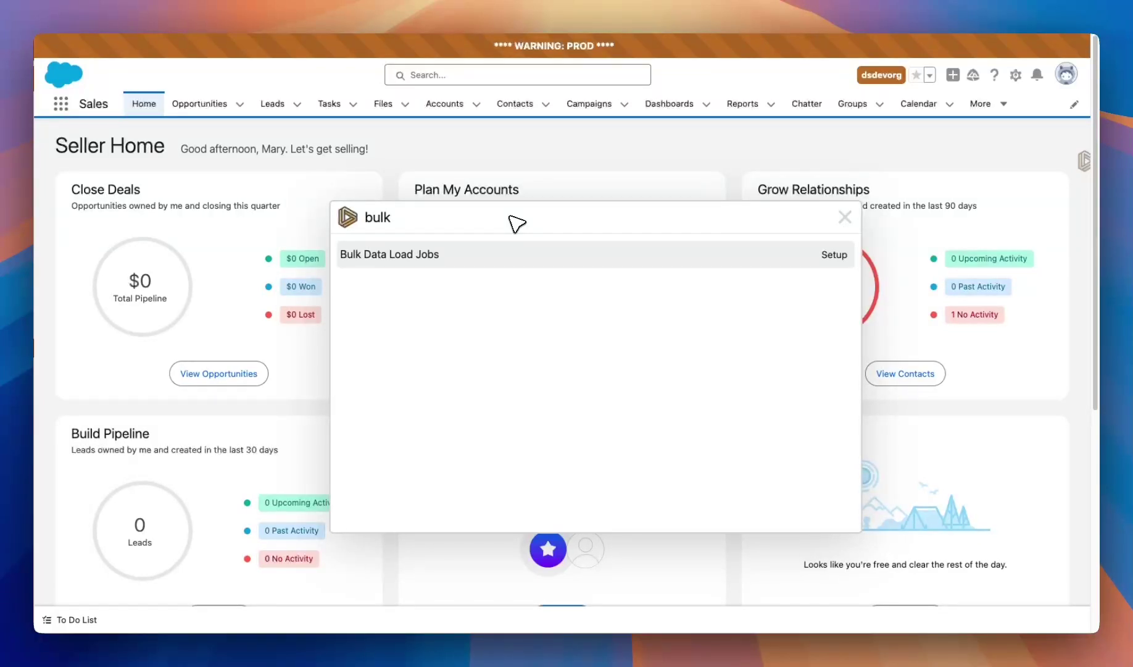
key(Escape)
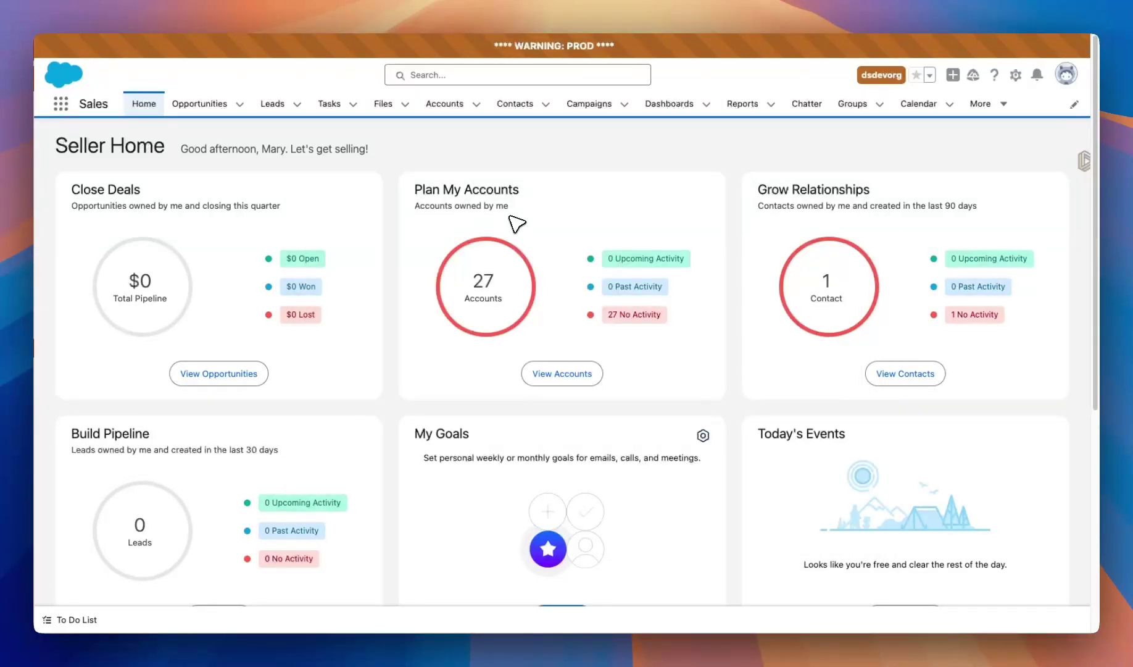
click(1000, 13)
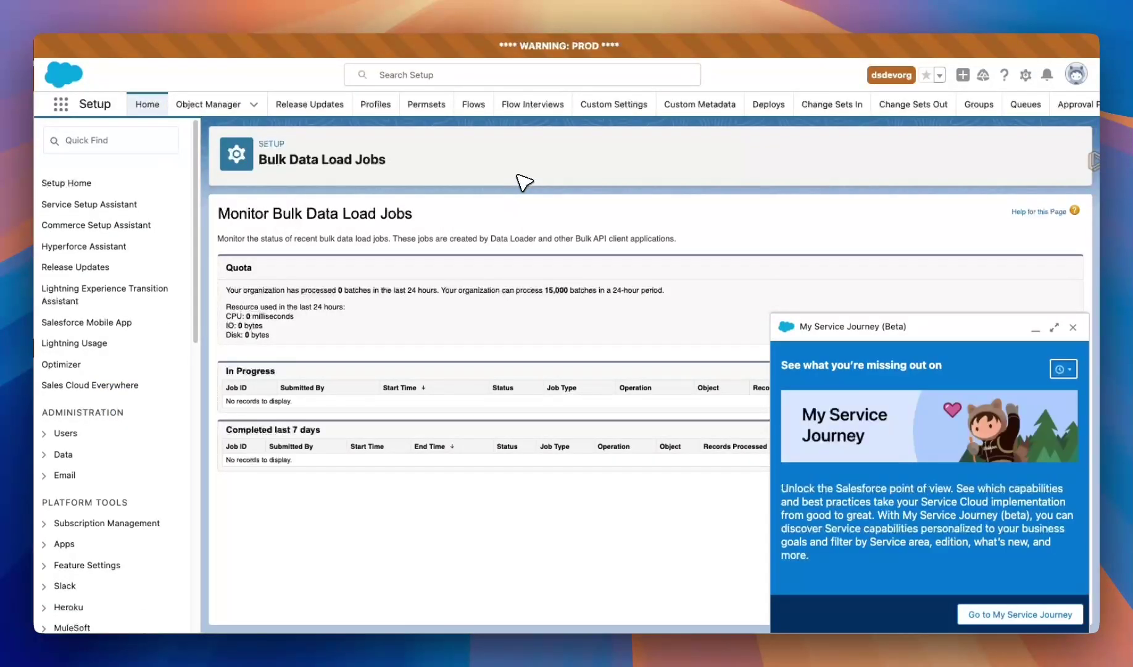
click(1073, 327)
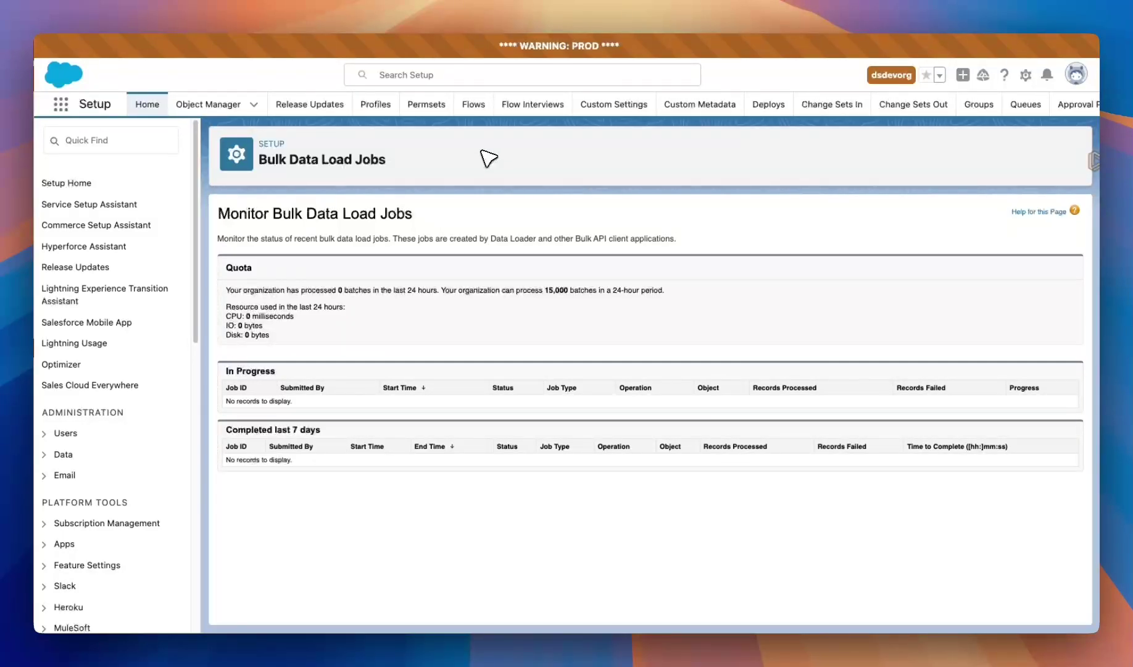
Step: Search for "object account" in the quick searcher and open the Account object's Fields & Relationships page
key(ctrl+q)
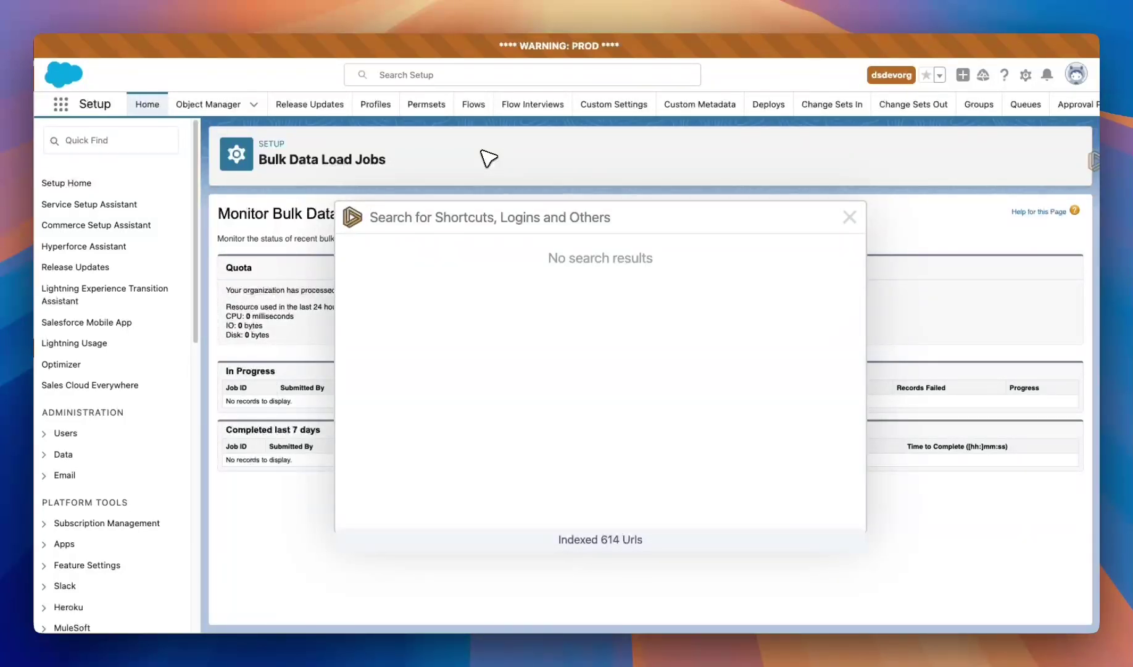
text(ob)
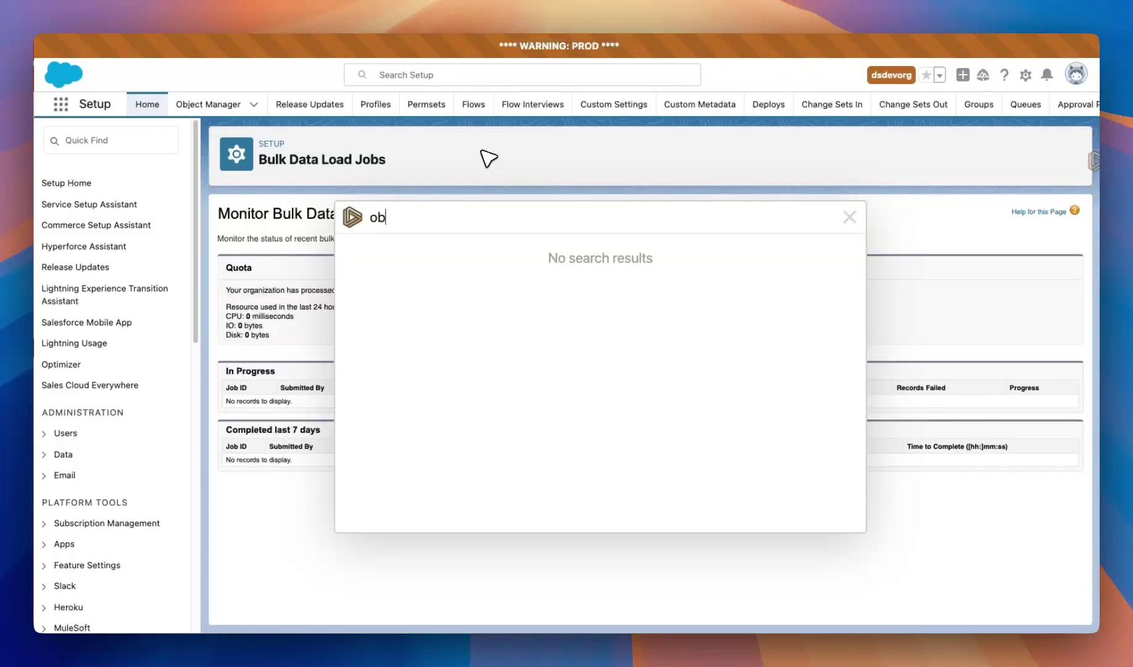
text(ject account)
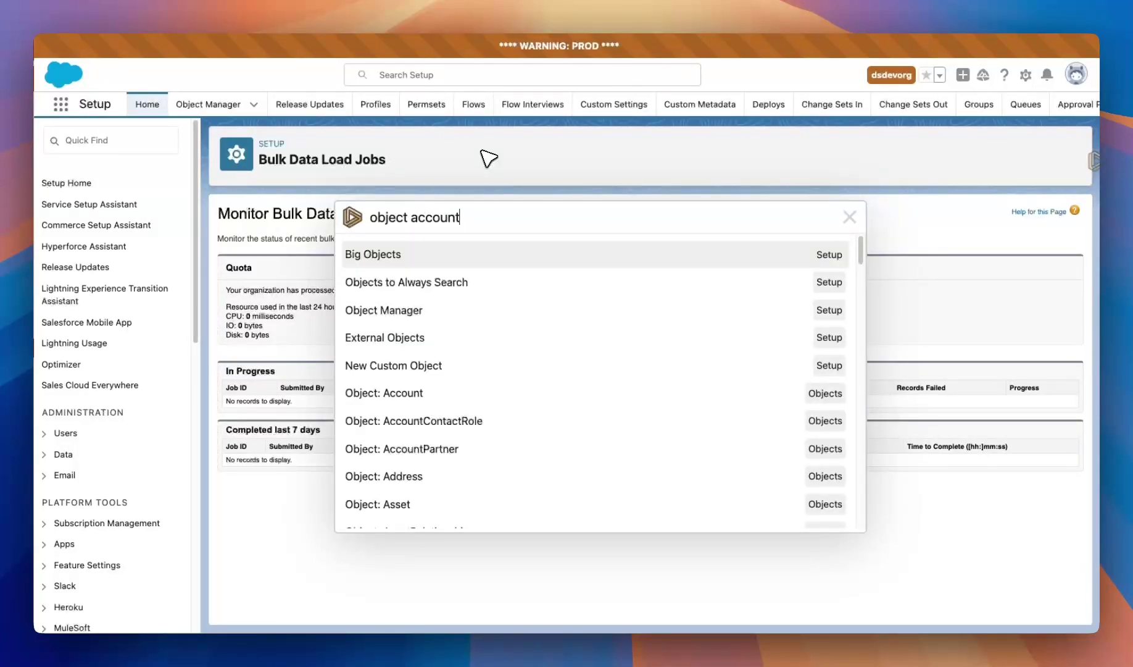
key(Return)
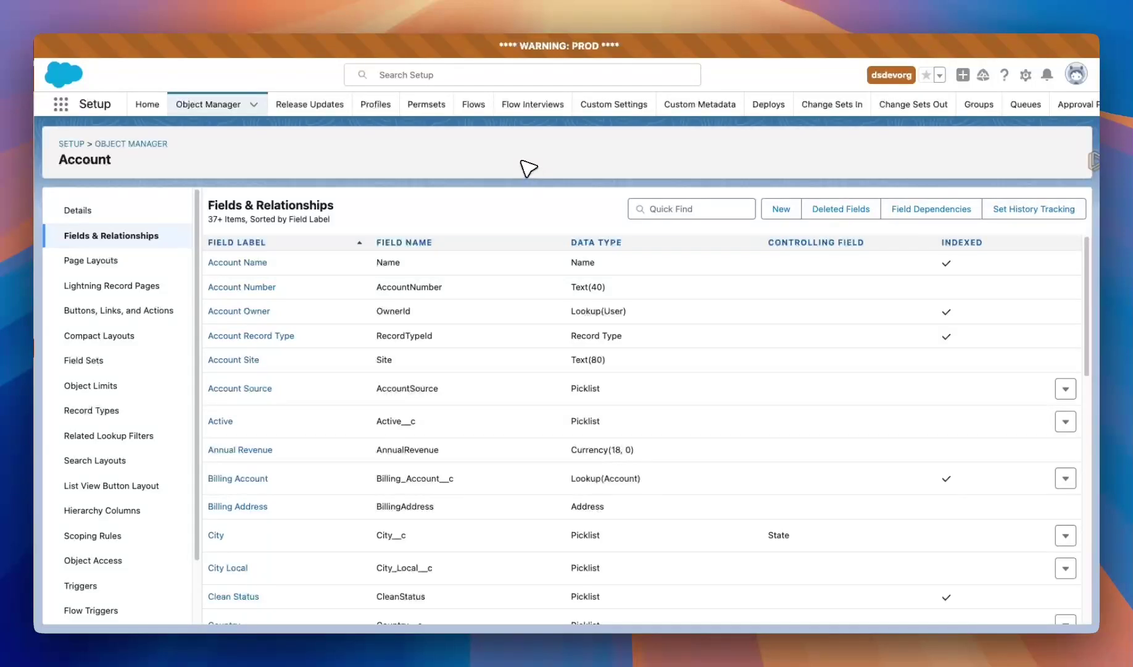
Step: Search for "email to case" in the quick searcher and open the Email-to-Case setup page
key(super+shift+space)
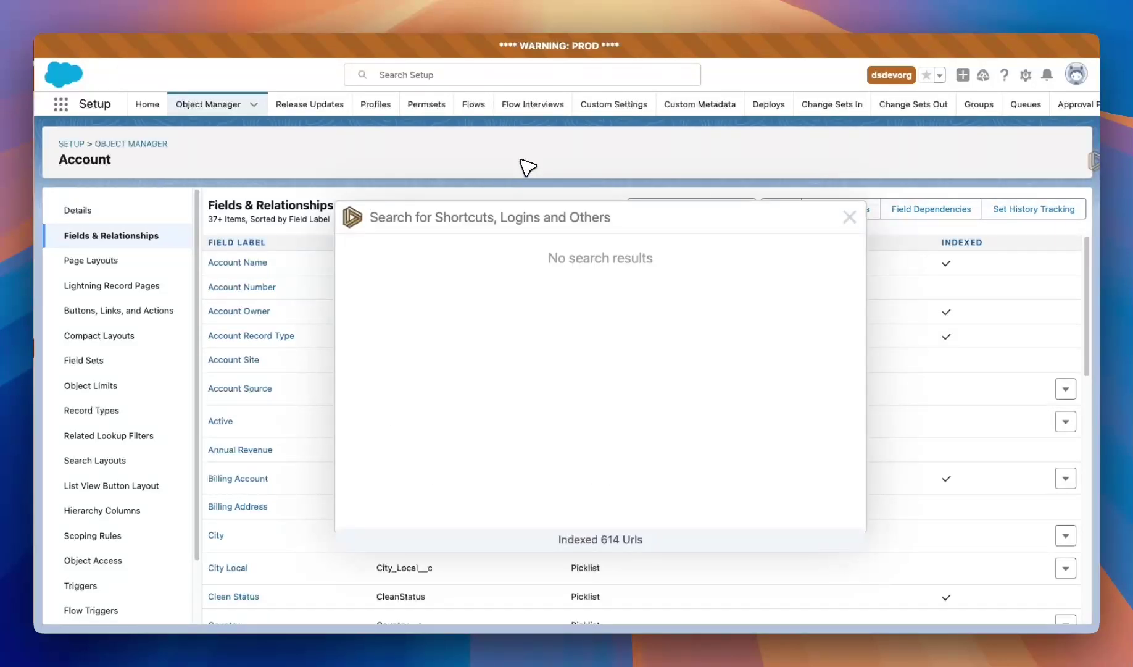
text(email to case)
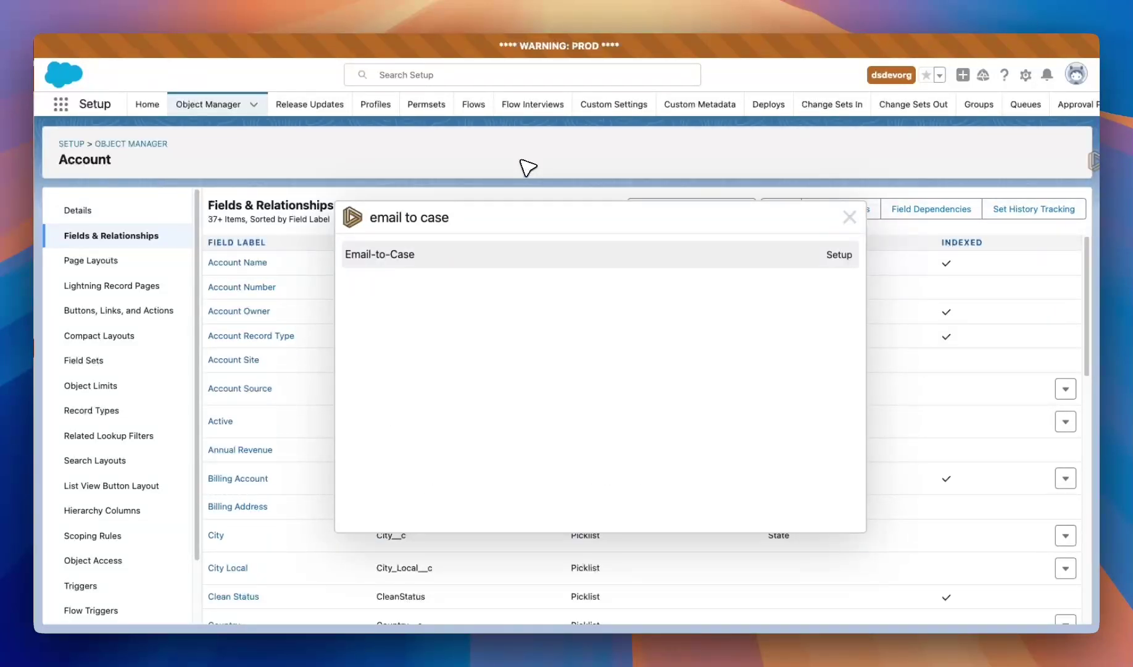
key(Return)
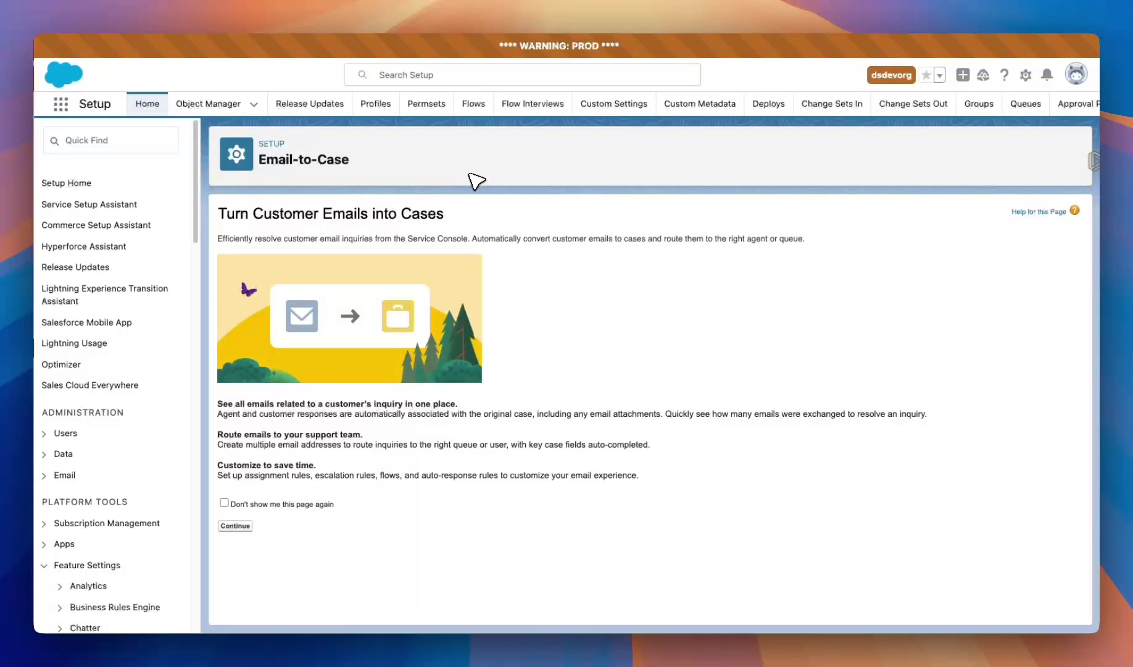
Step: Compare Setup's Quick Find results for "email to" and "email-to", and clear the search
click(72, 141)
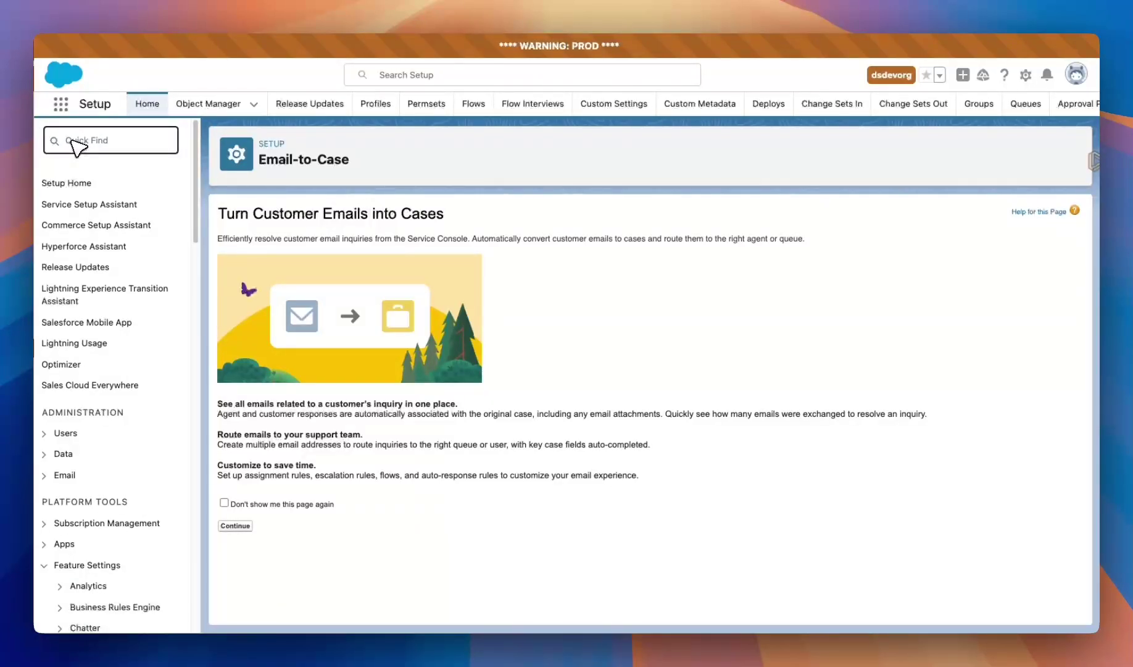
text(email to)
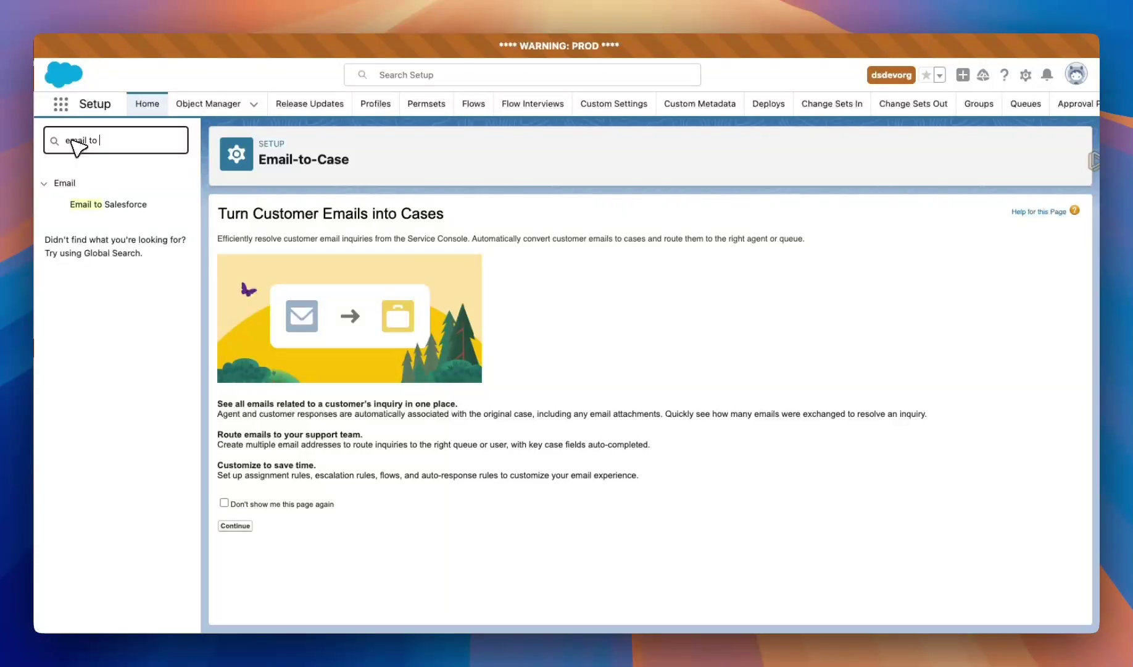
key(BackSpace)
key(BackSpace)
key(BackSpace)
key(BackSpace)
text(-t)
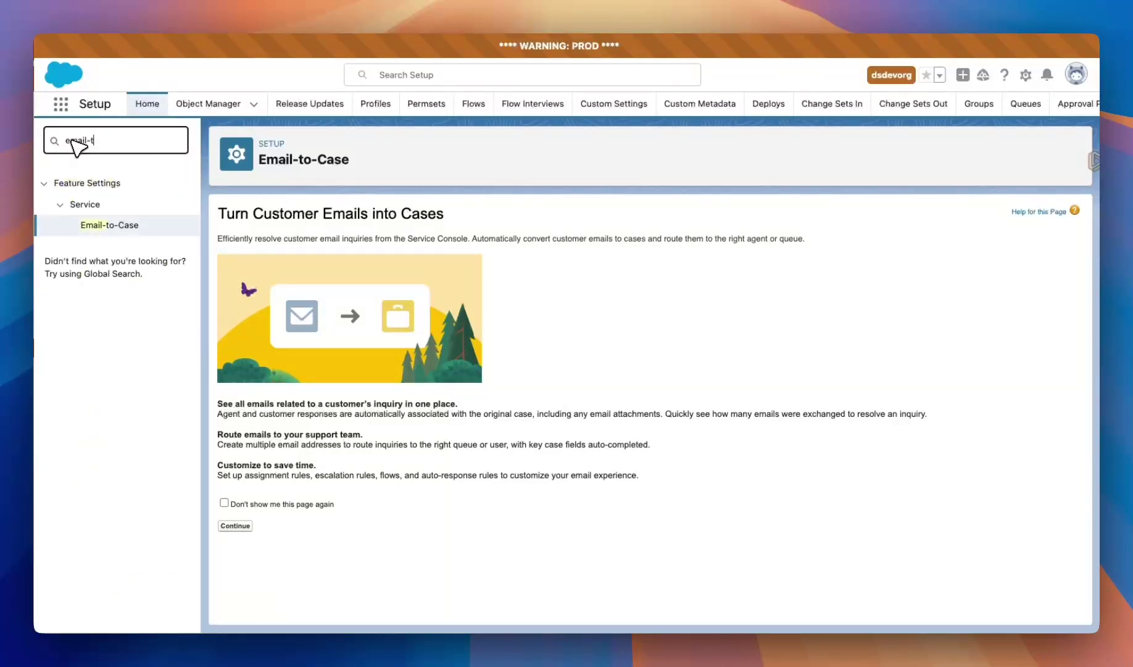
text(o)
key(super+a)
key(BackSpace)
click(755, 182)
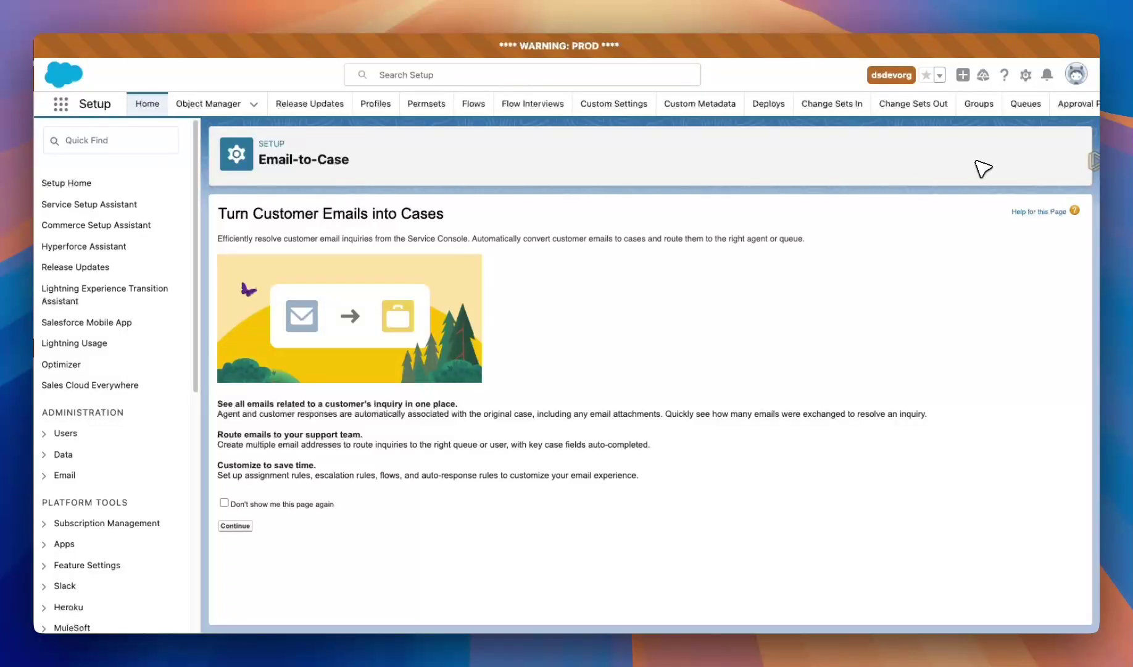
Step: Search for "flow:" in the quick searcher, open Cancel Item Flow in Flow Builder and return to the Email-to-Case page
mouse_move(1091, 165)
click(1090, 198)
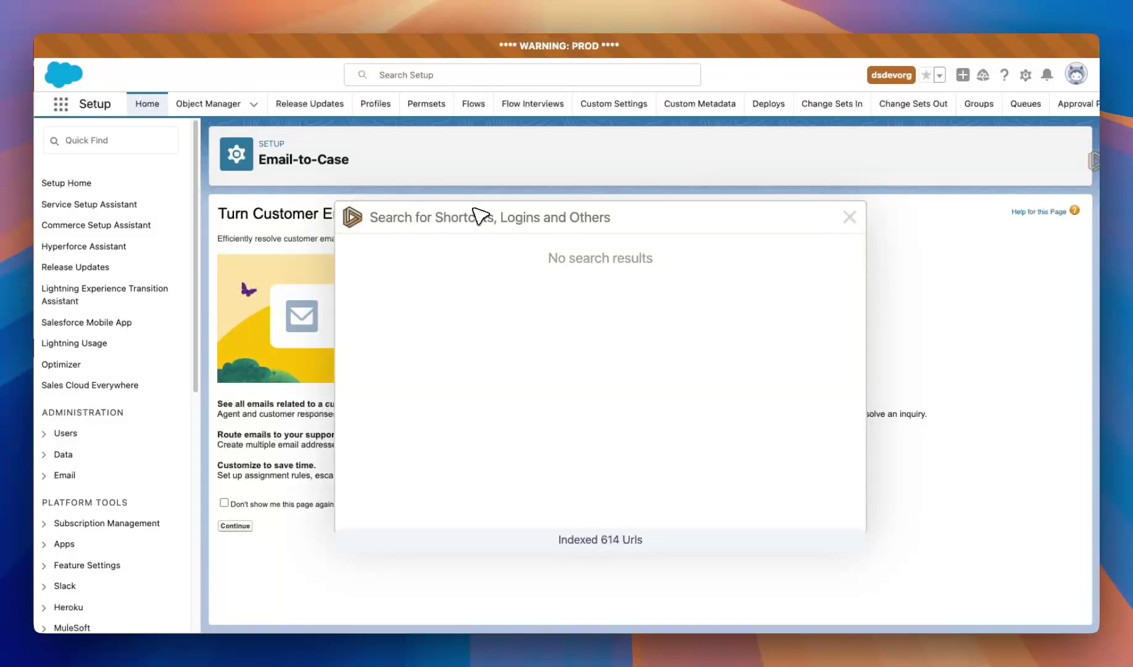
text(flow:)
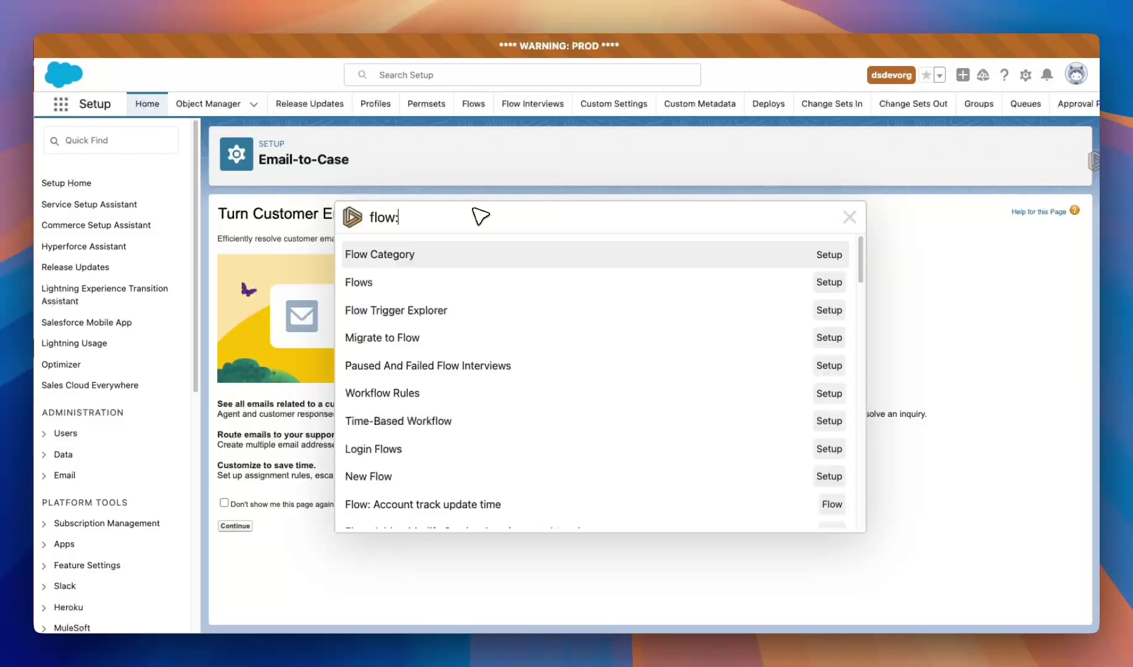
key(Down)
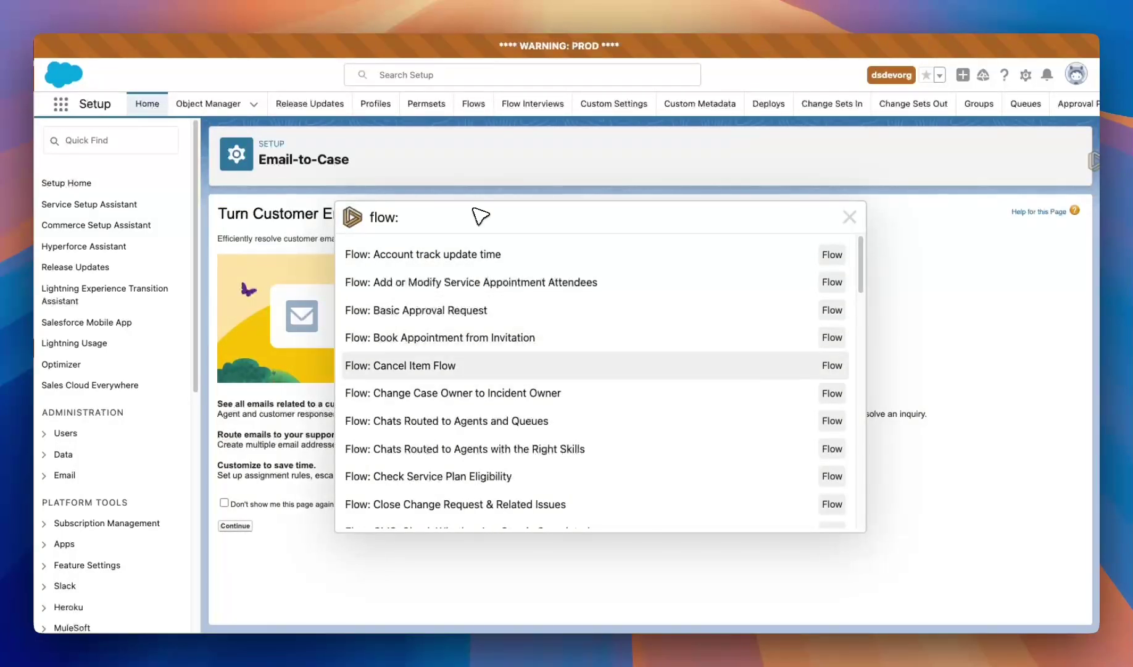
key(Escape)
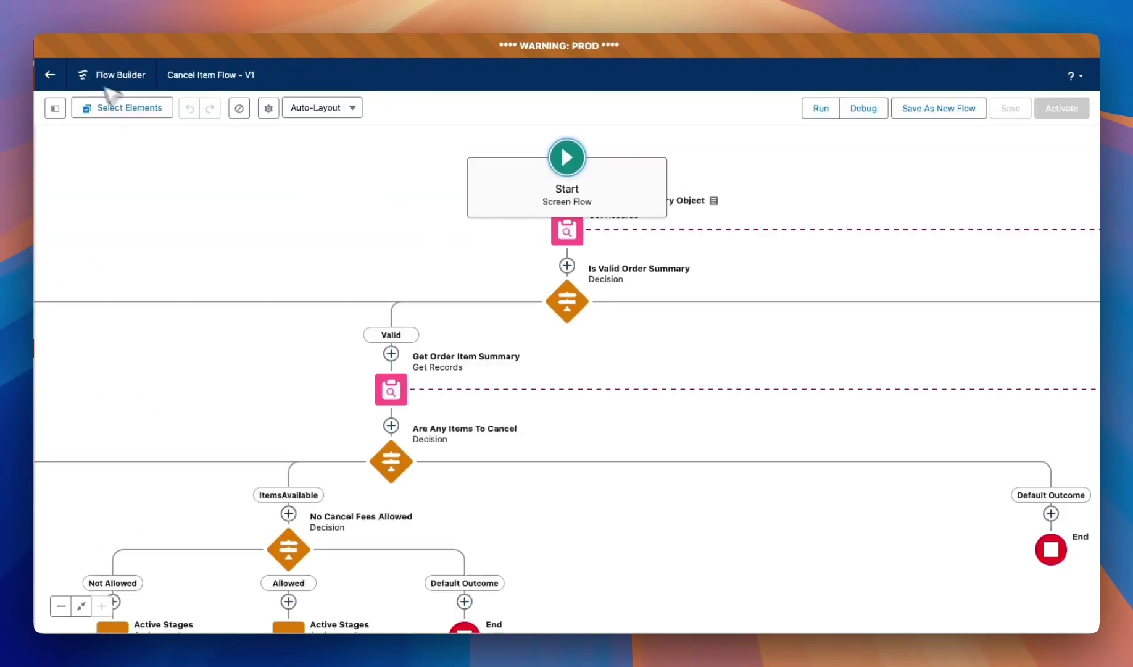
click(50, 74)
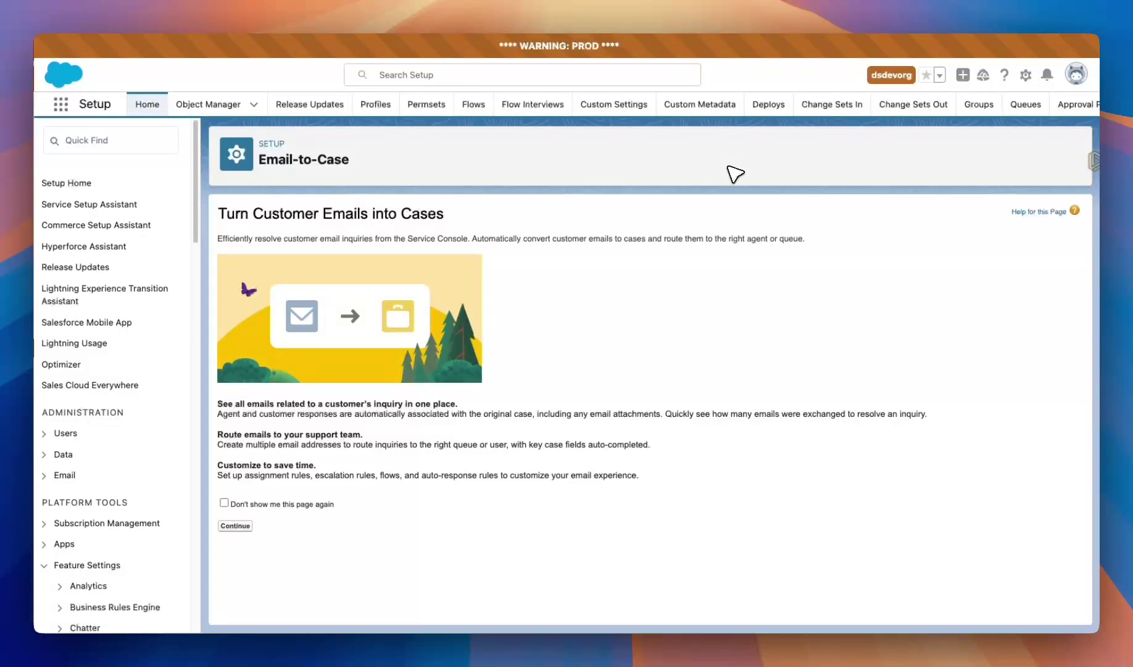
Step: Look at Brobench's Shortcuts module and its form for adding a shortcut, leaving without creating one
click(1097, 161)
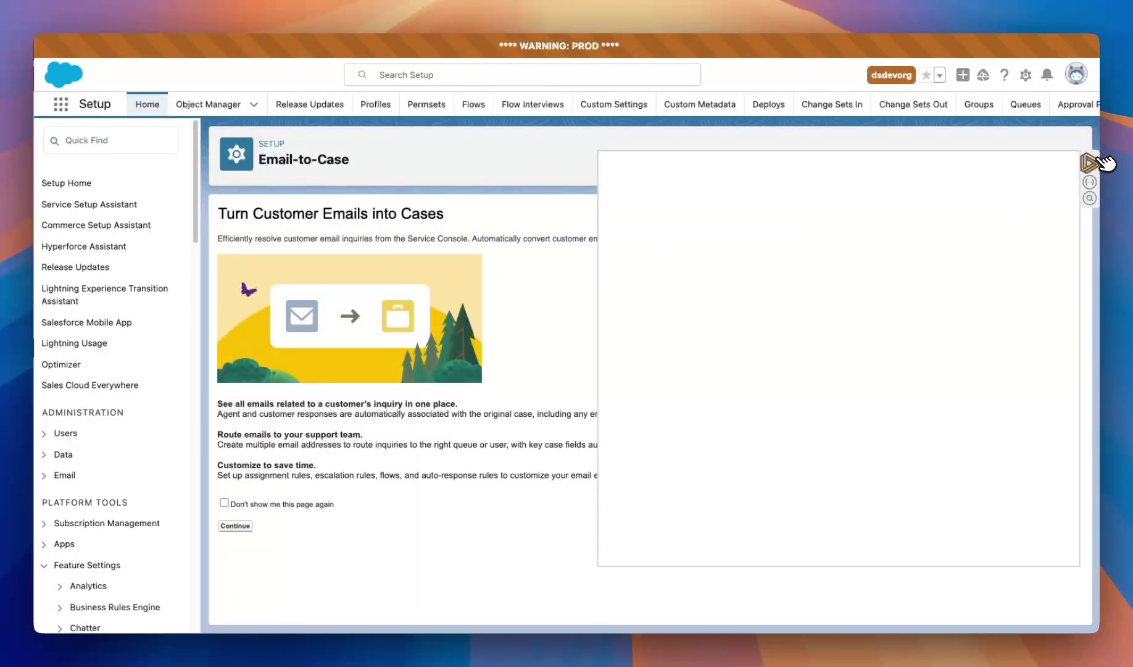
mouse_move(665, 171)
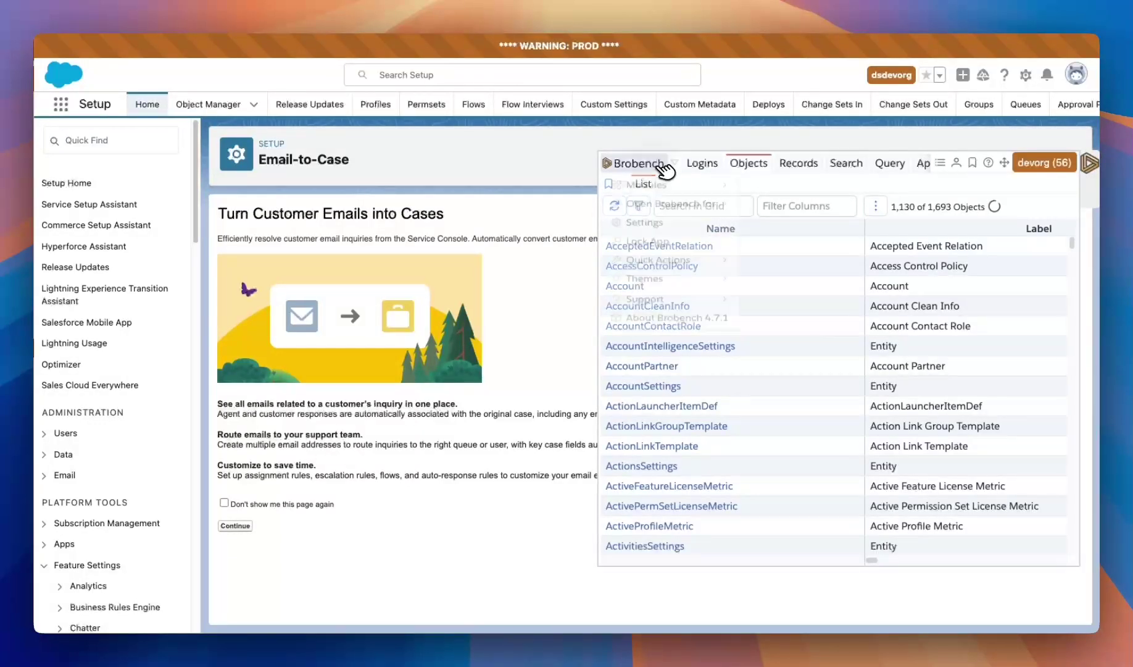
mouse_move(622, 185)
scroll(802, 321, down, 5)
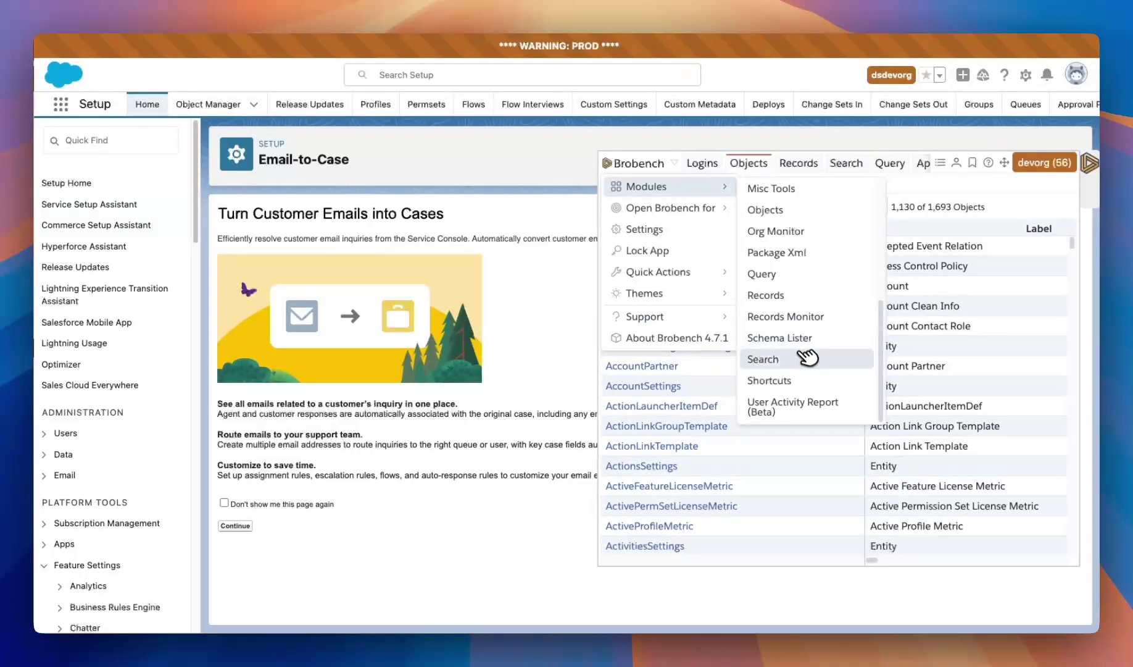
scroll(792, 256, up, 1)
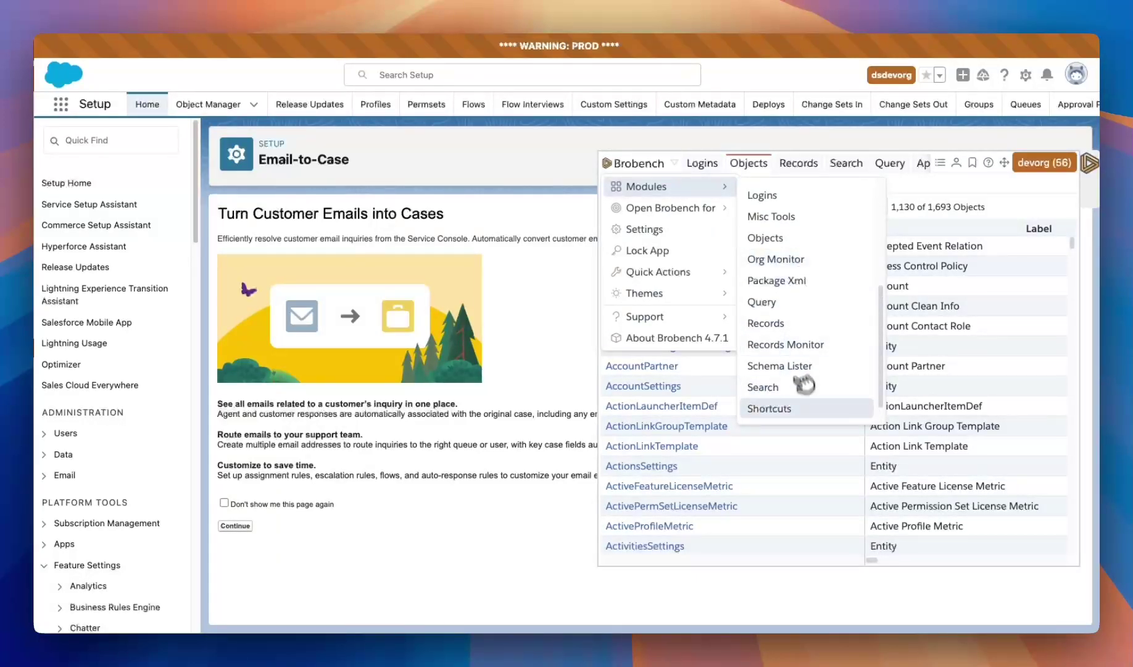
click(802, 408)
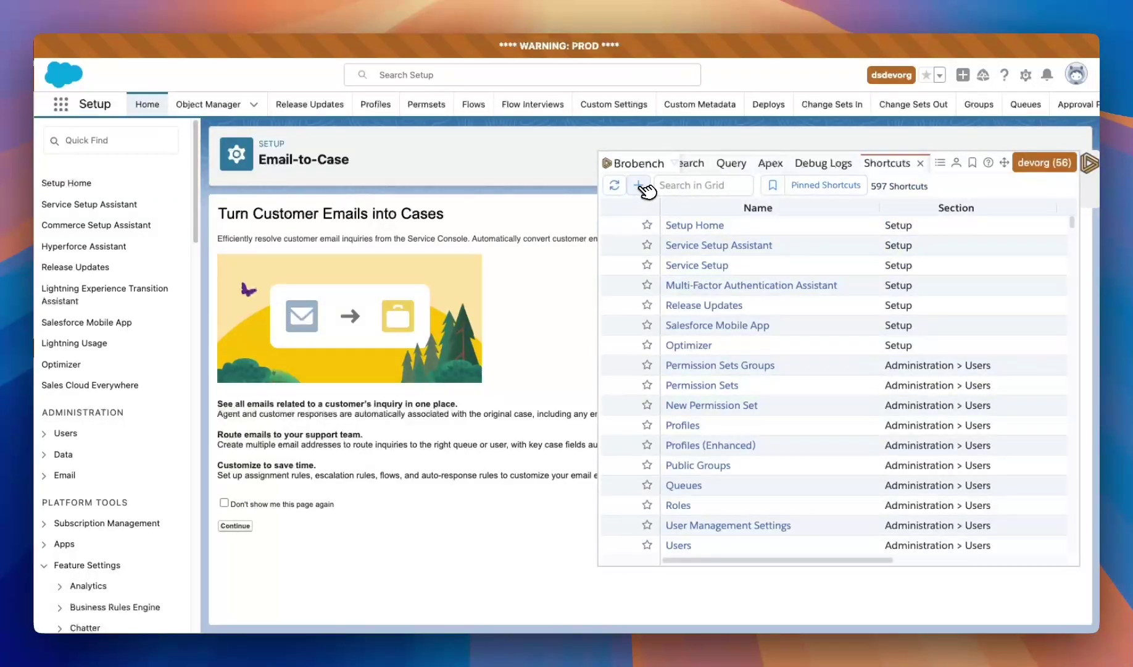
click(640, 185)
click(875, 425)
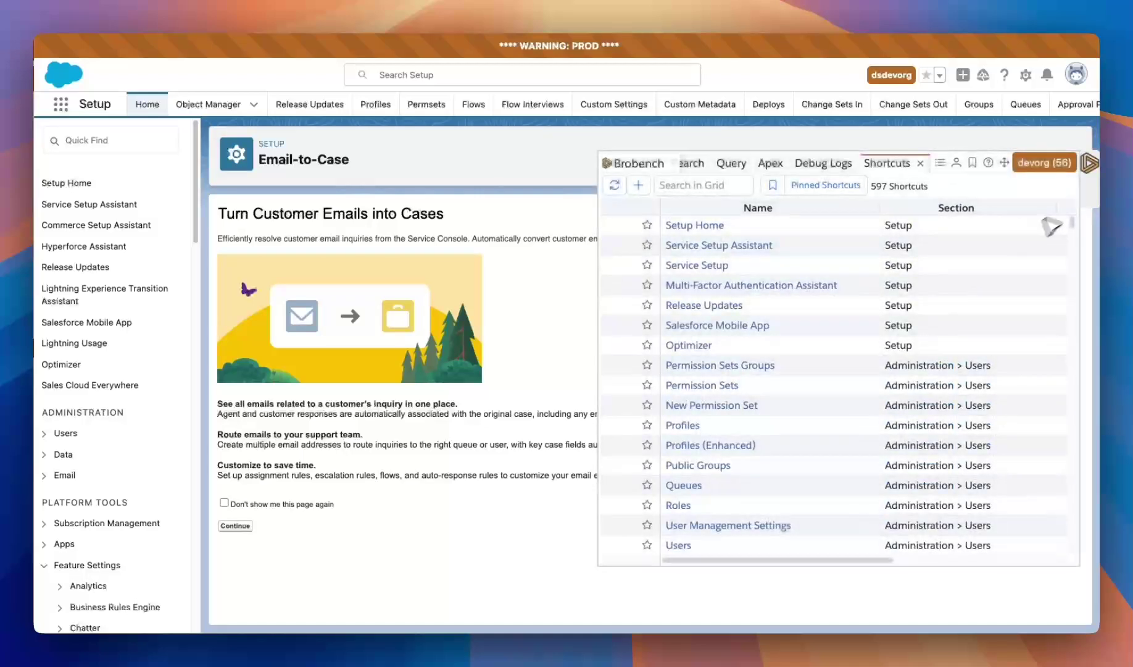
click(1090, 163)
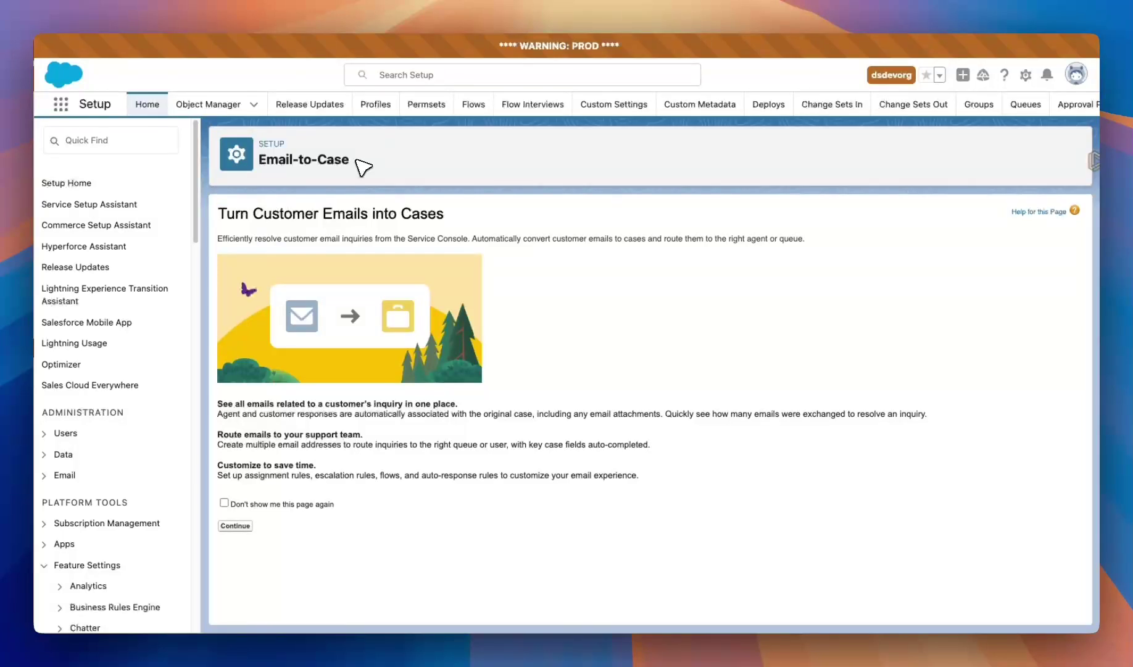
Step: Refresh the quick searcher's index with the "refresh" command, enter the alternative "reindex" without running it, and close the searcher
key(super+k)
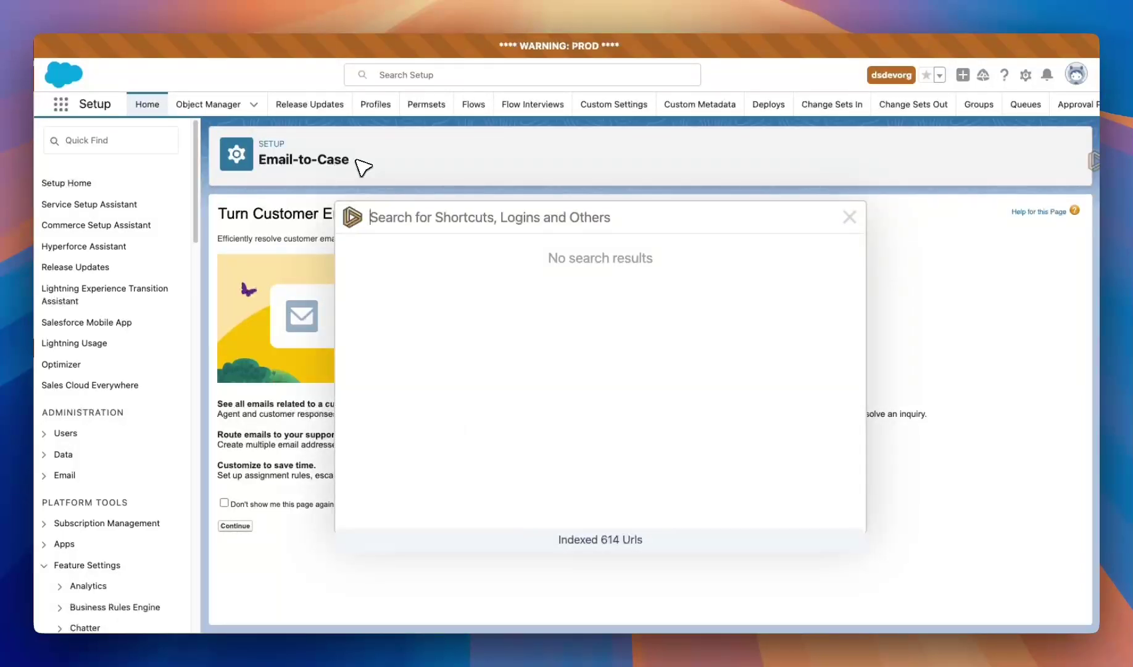
text(refresh)
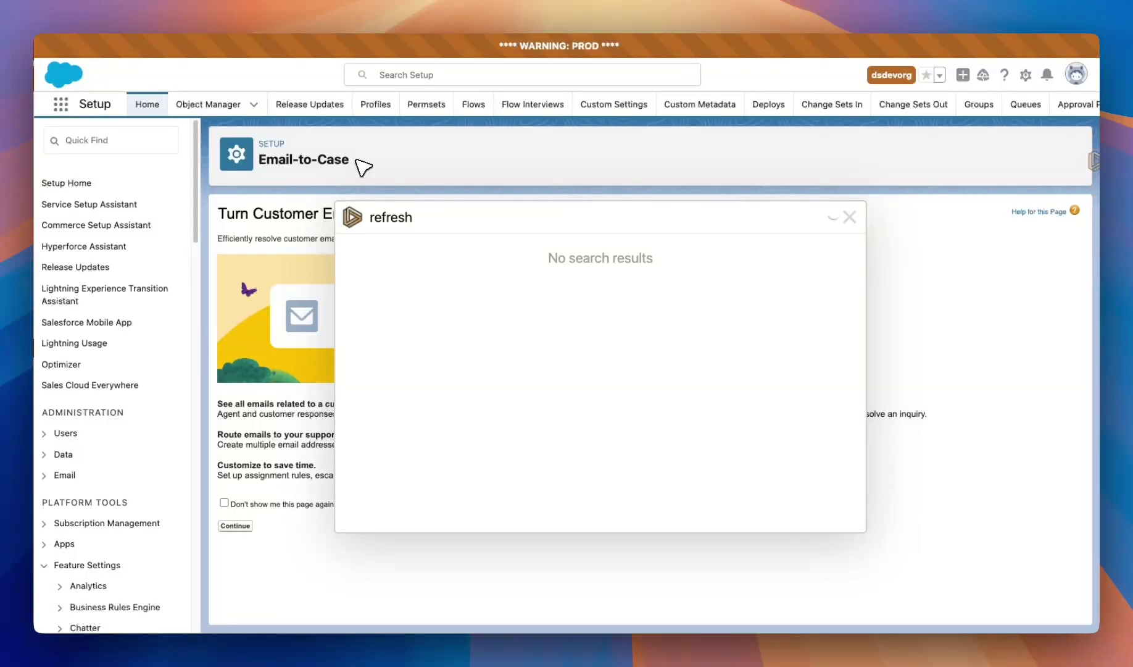
key(Escape)
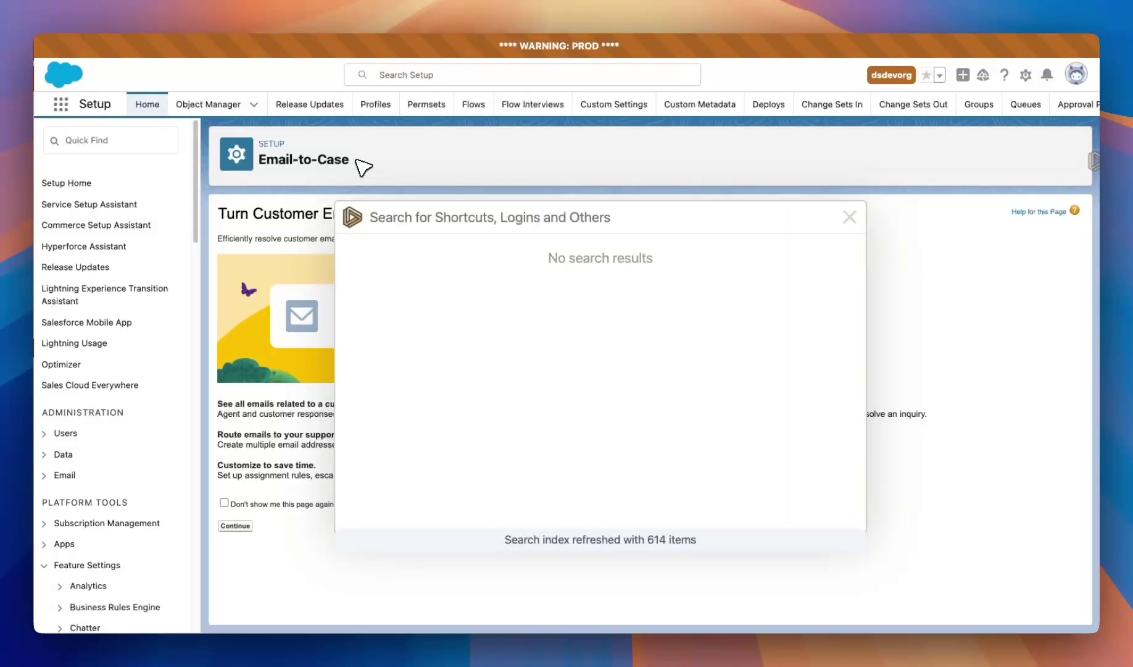
text(reindex)
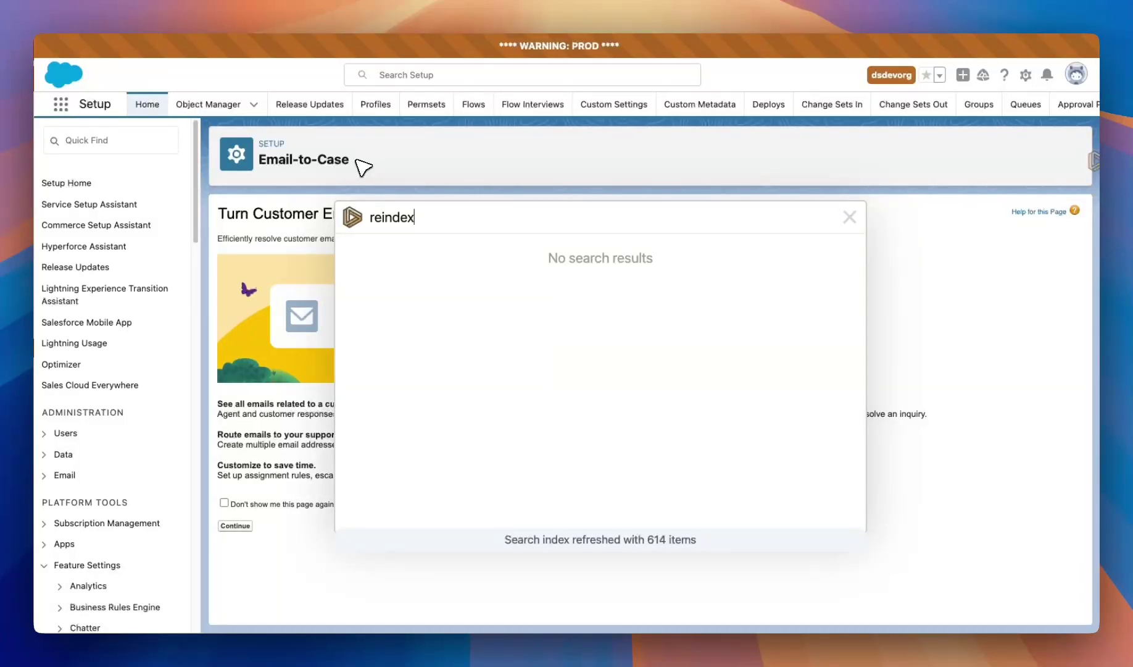
key(super+BackSpace)
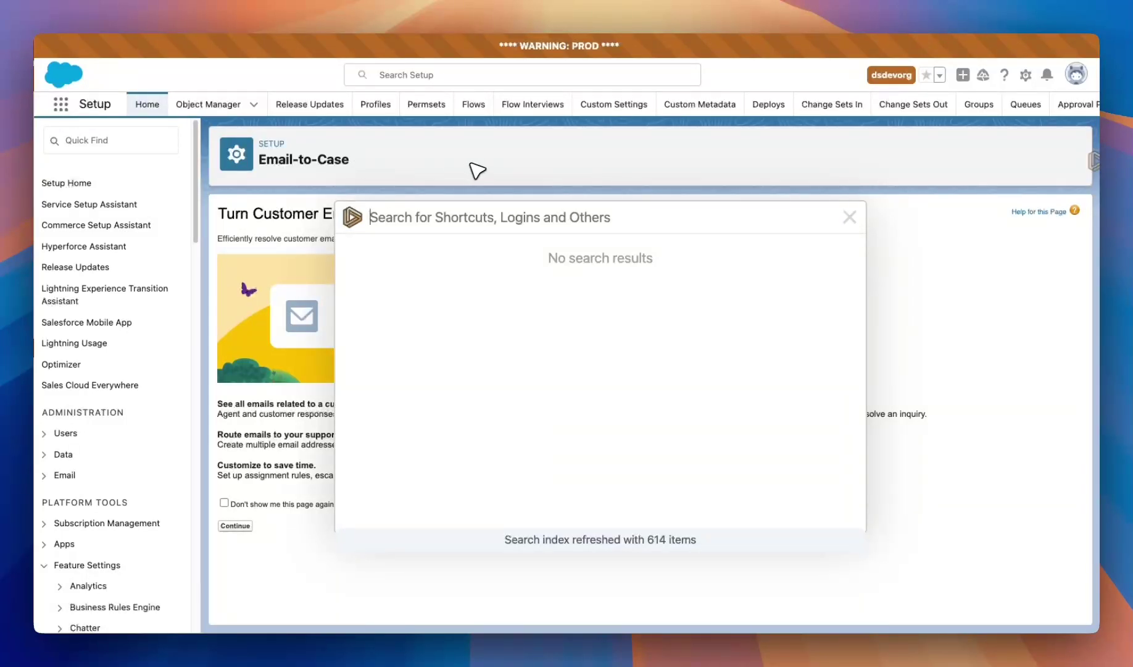
key(Escape)
Step: Switch to the Sales app and open the Edge SLA opportunity from the recently viewed opportunities
click(69, 103)
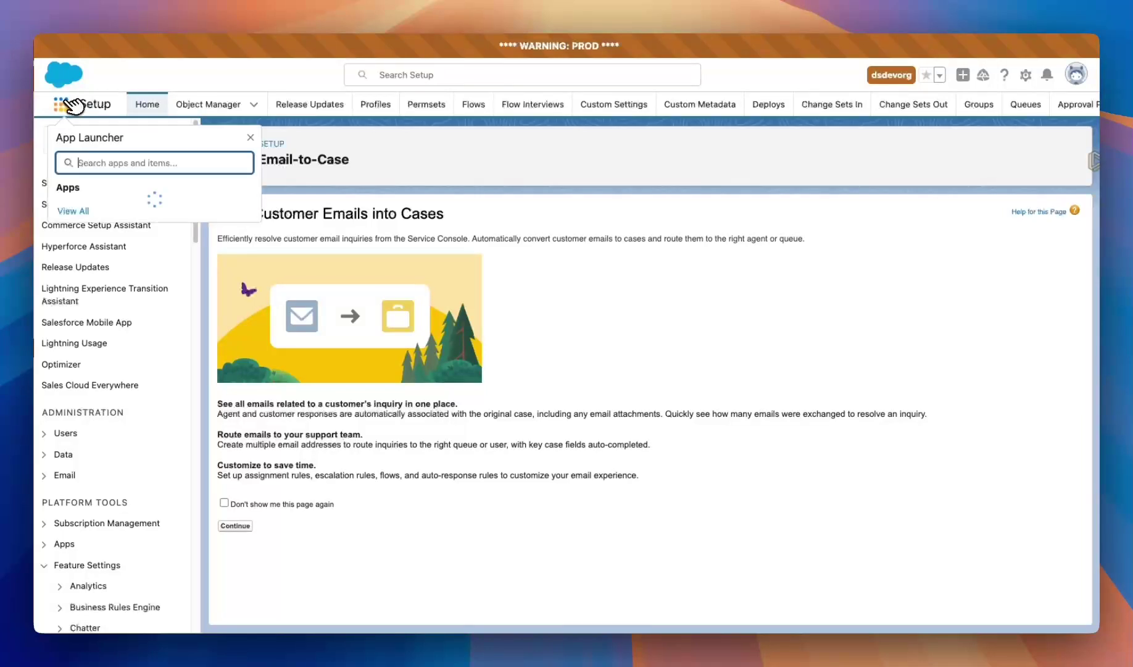
text(sales)
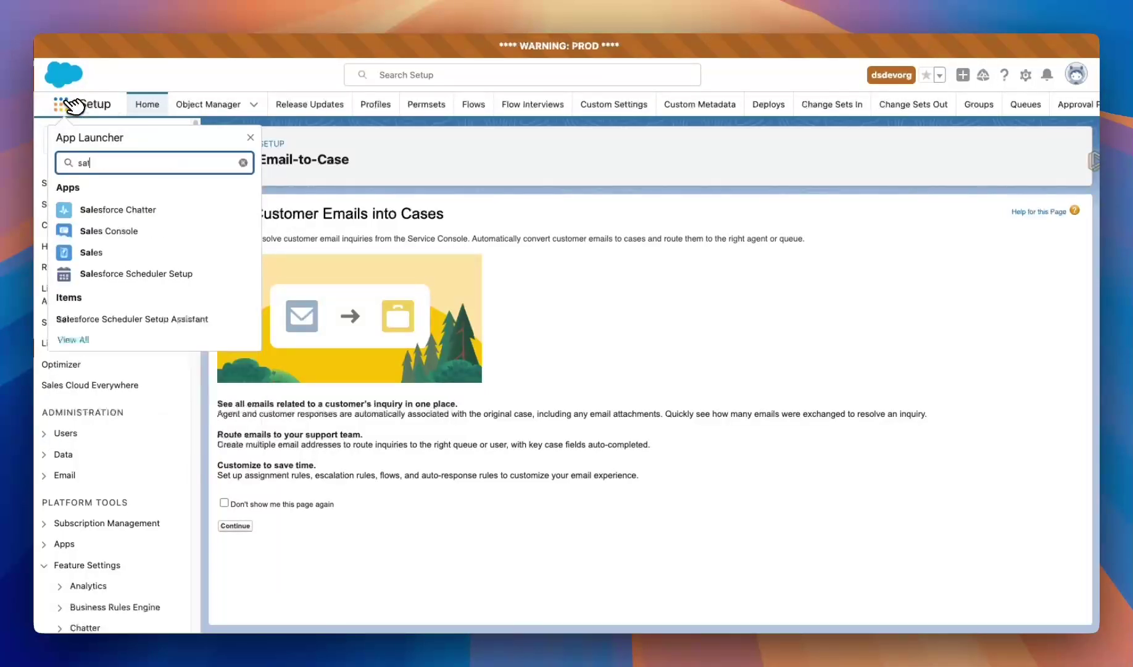
click(112, 255)
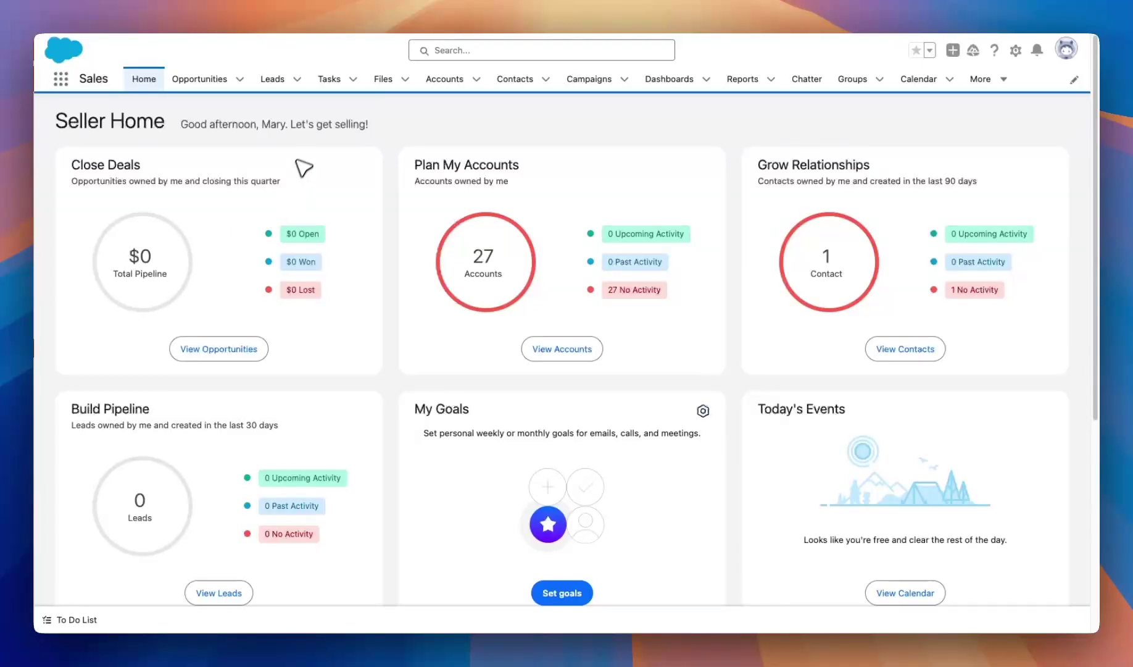
click(210, 102)
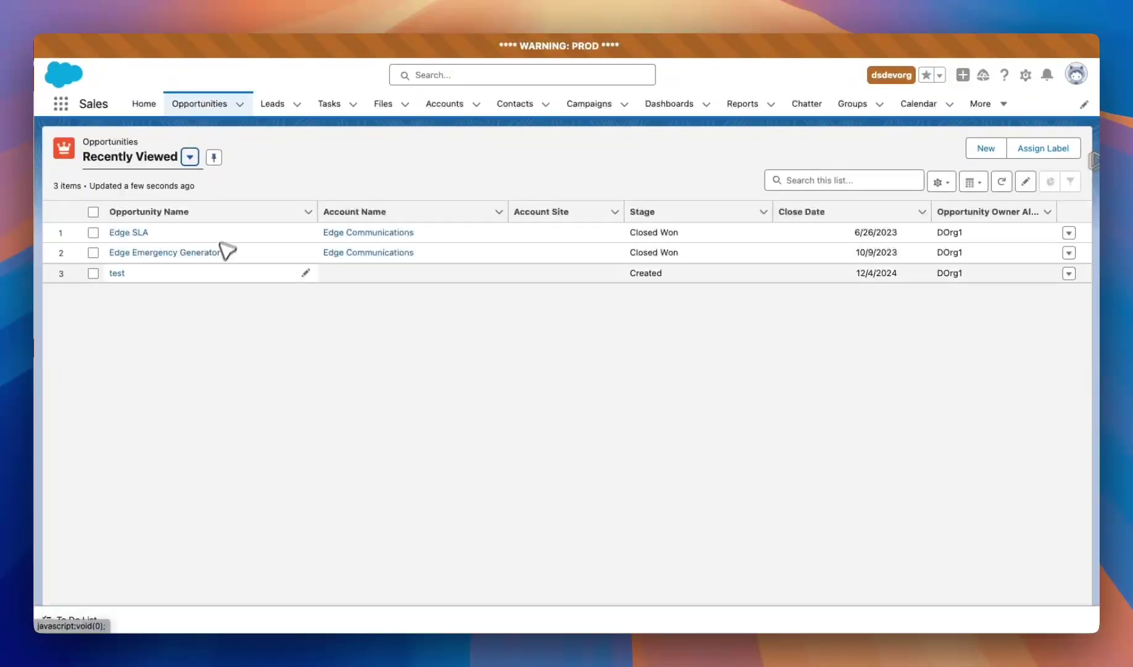
click(122, 232)
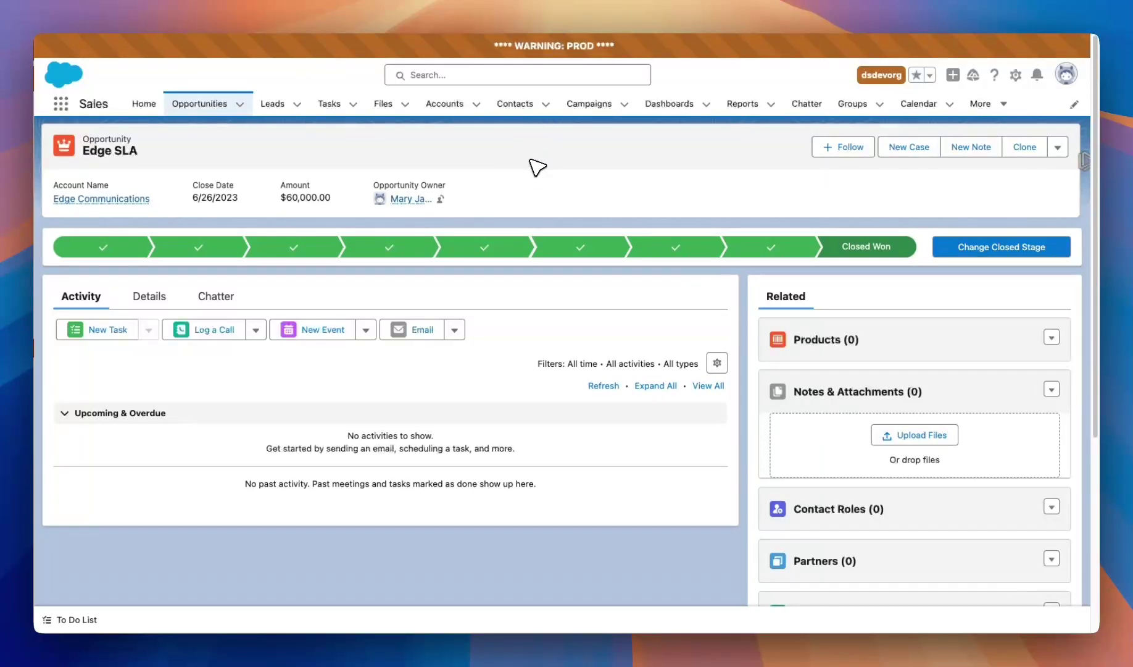
Step: Look up record ID 006Hp000015J2lkIAC in the quick searcher and open that record
key(ctrl+shift+space)
text(006Hp000015J2lkIAC)
key(Return)
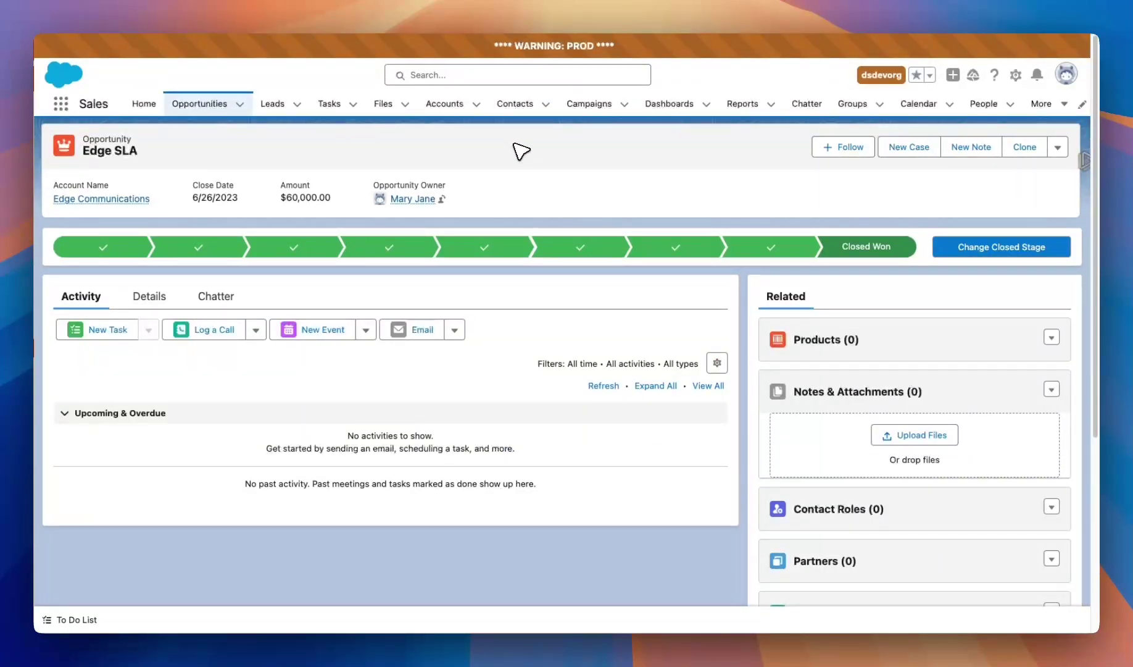
key(super+shift+space)
text(006Hp000015J2lkIAC)
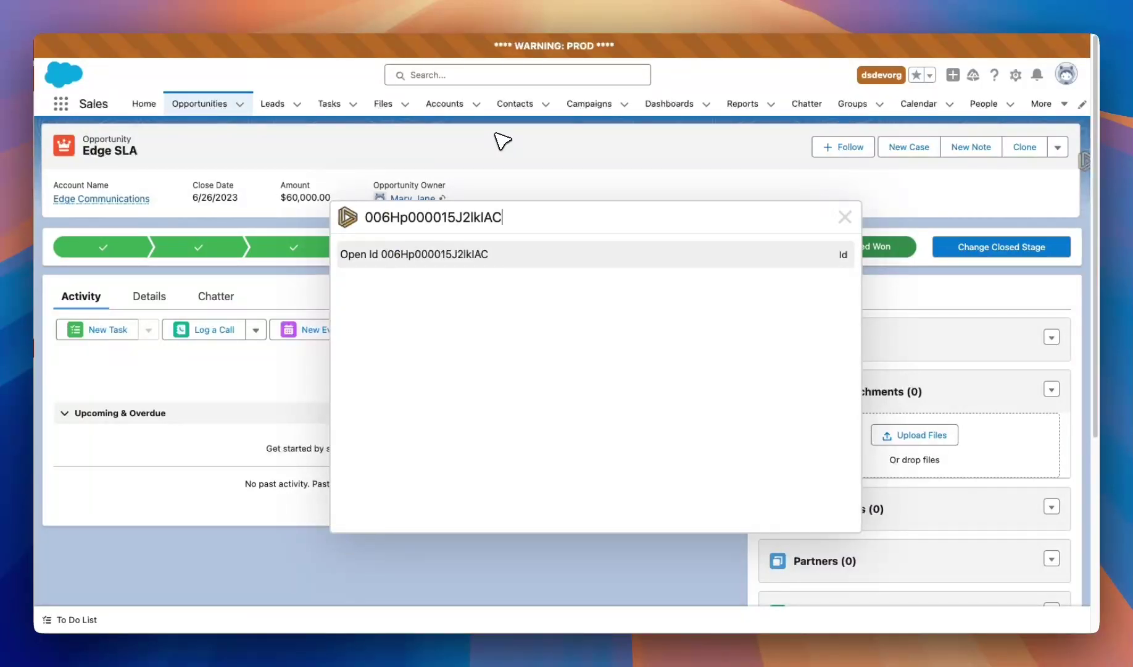
key(Return)
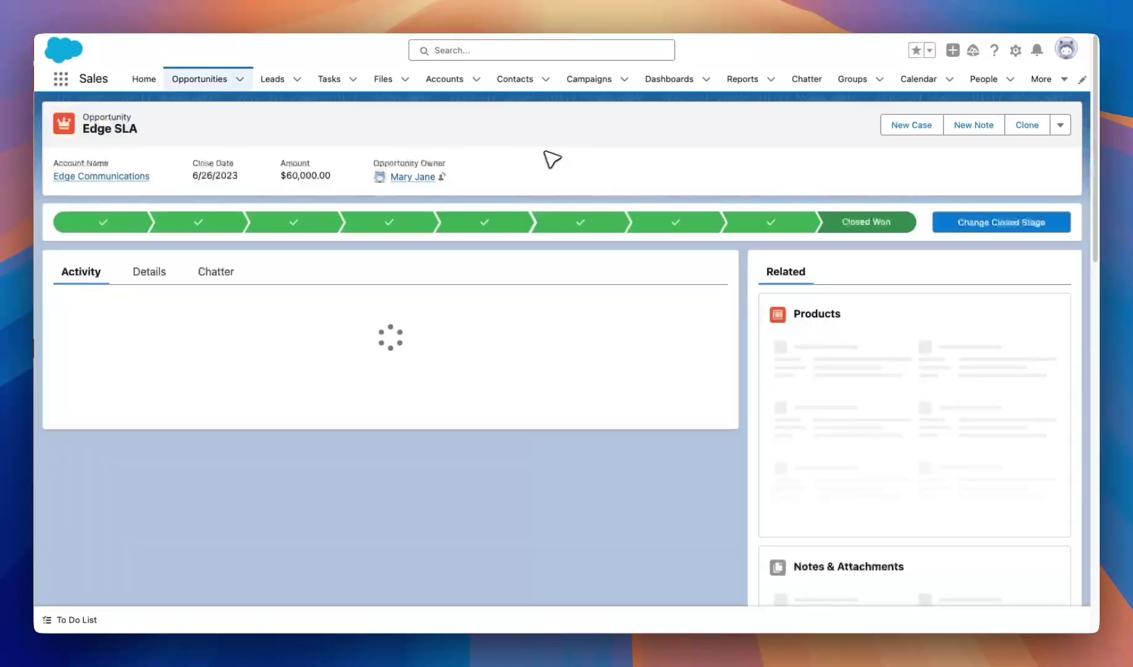